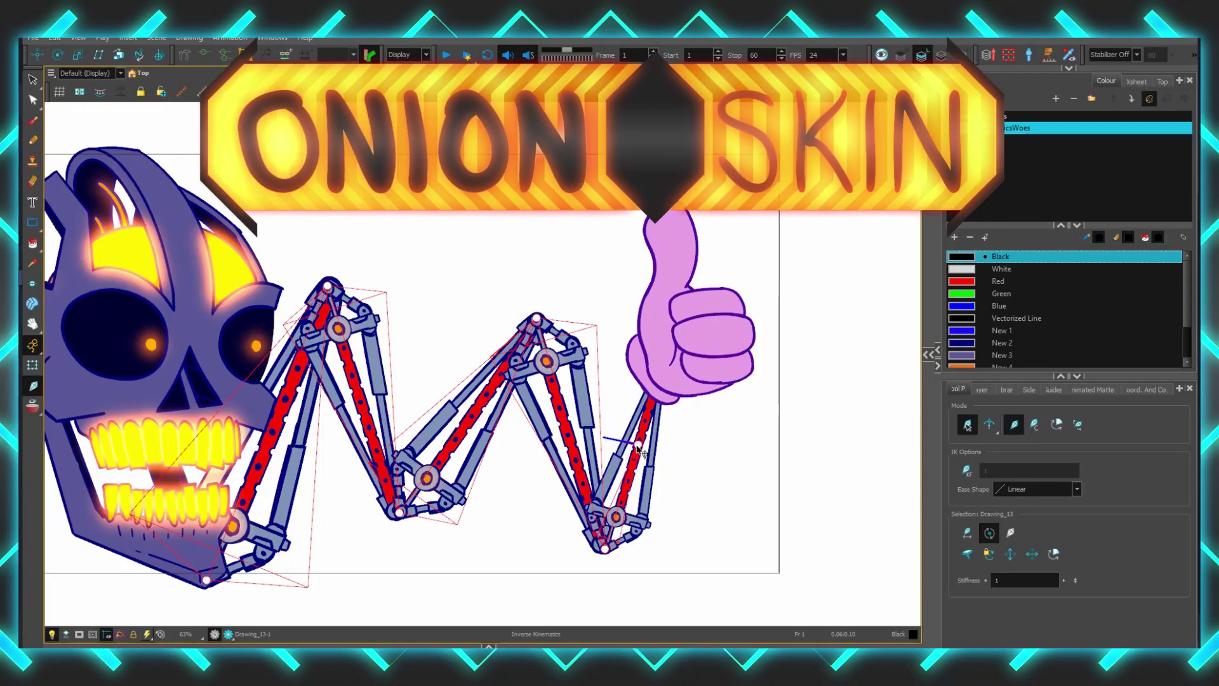
Pose the skull's mechanical arm with Inverse Kinematics by pulling the segment below the thumbs-up hand to several positions.
{"action": "left_click_drag", "start_coordinate": [639, 446], "coordinate": [662, 481]}
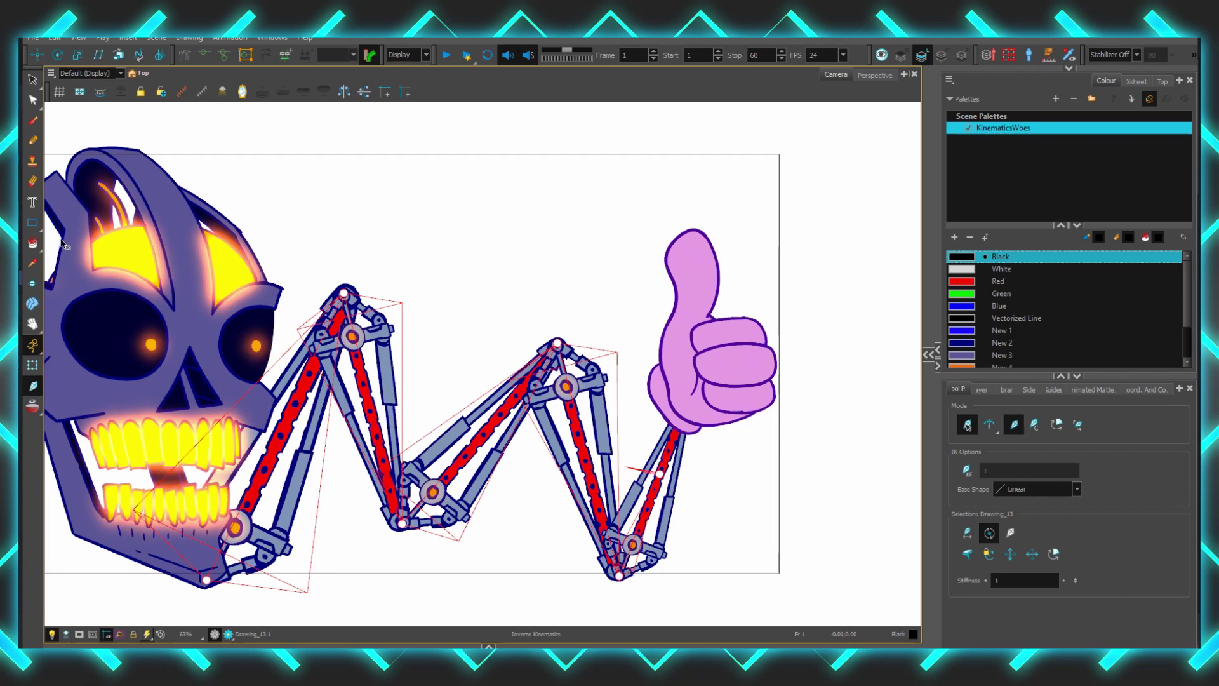
{"action": "left_click", "coordinate": [32, 386]}
{"action": "left_click_drag", "start_coordinate": [661, 475], "coordinate": [689, 400]}
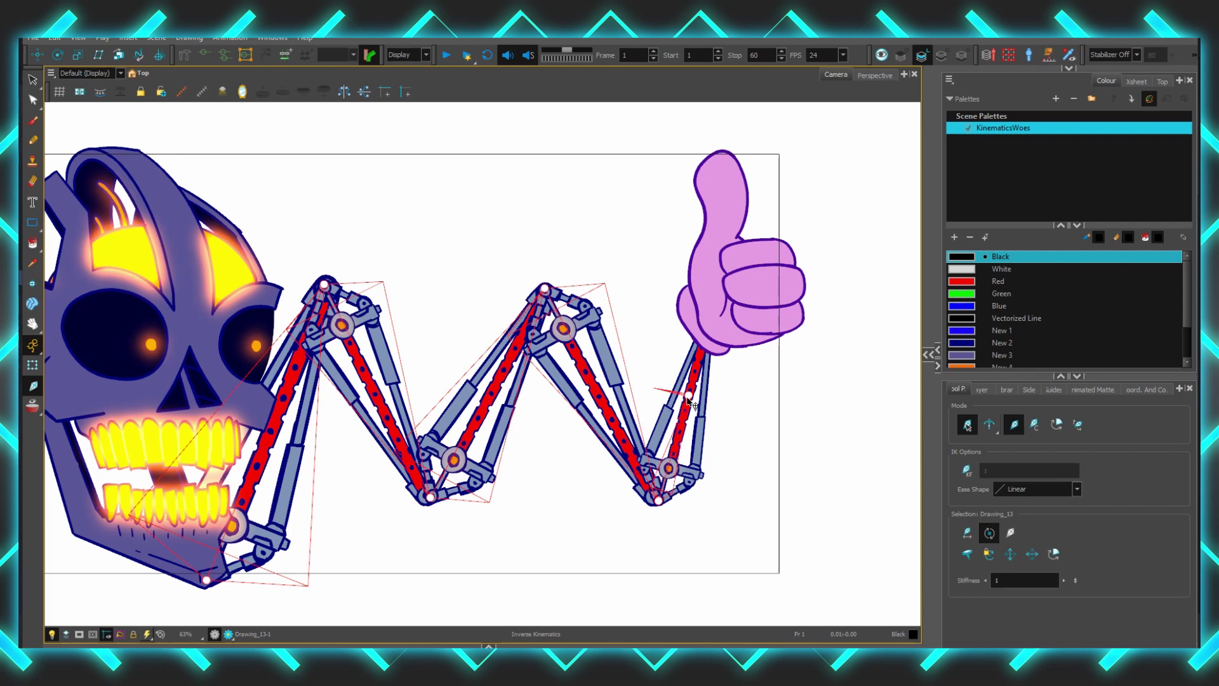
{"action": "left_click_drag", "start_coordinate": [690, 401], "coordinate": [732, 402]}
{"action": "key", "text": "1"}
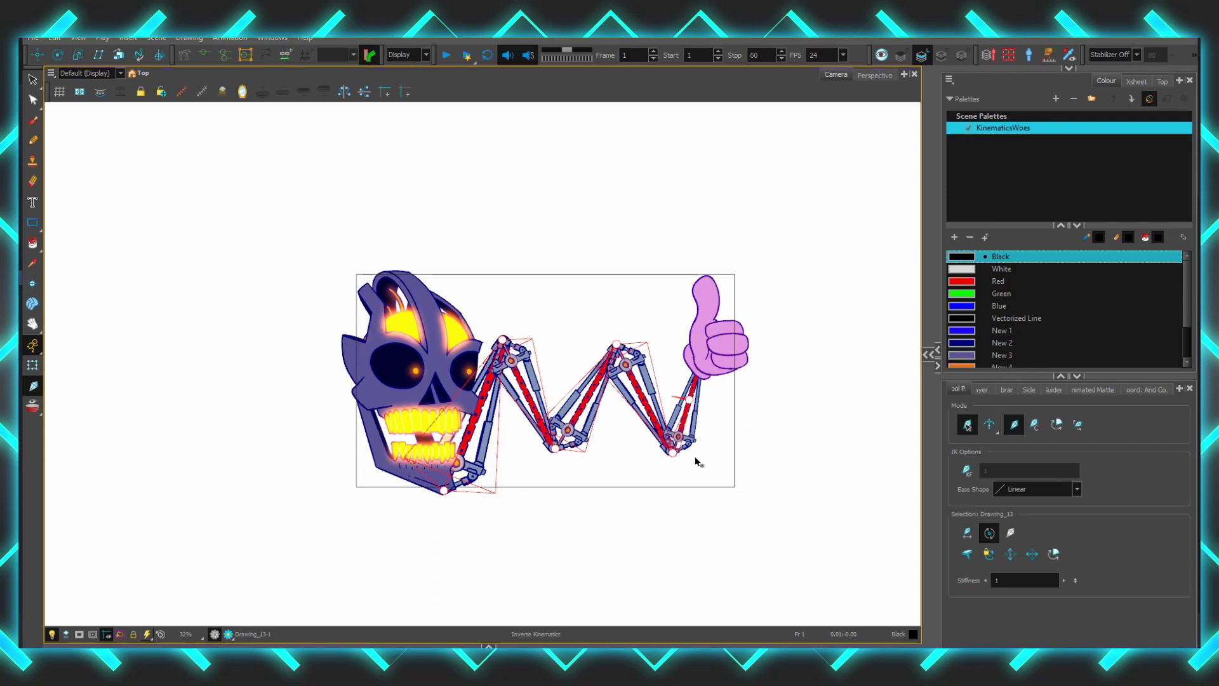
{"action": "left_click_drag", "start_coordinate": [696, 463], "coordinate": [626, 366]}
{"action": "left_click_drag", "start_coordinate": [628, 309], "coordinate": [708, 341]}
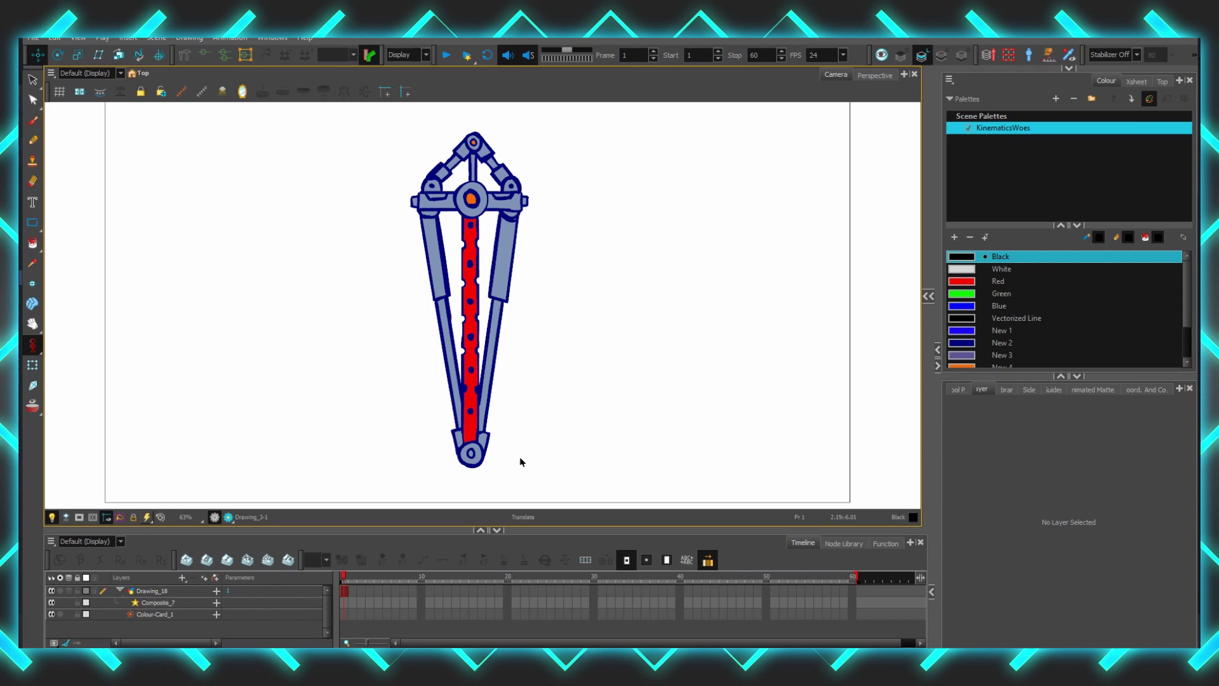
Extend the exposure of the Drawing_18 arm segment from frame 1 to frame 60.
{"action": "scroll", "coordinate": [512, 420], "scroll_direction": "down", "scroll_amount": 2}
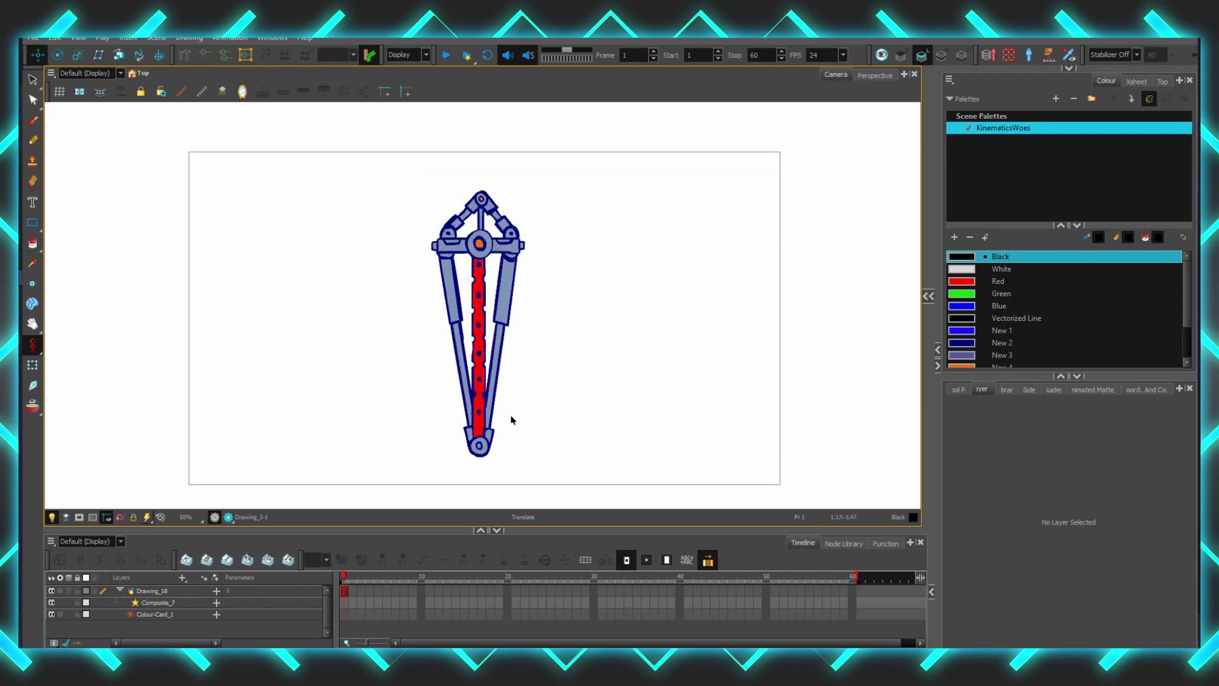
{"action": "scroll", "coordinate": [512, 419], "scroll_direction": "up", "scroll_amount": 1}
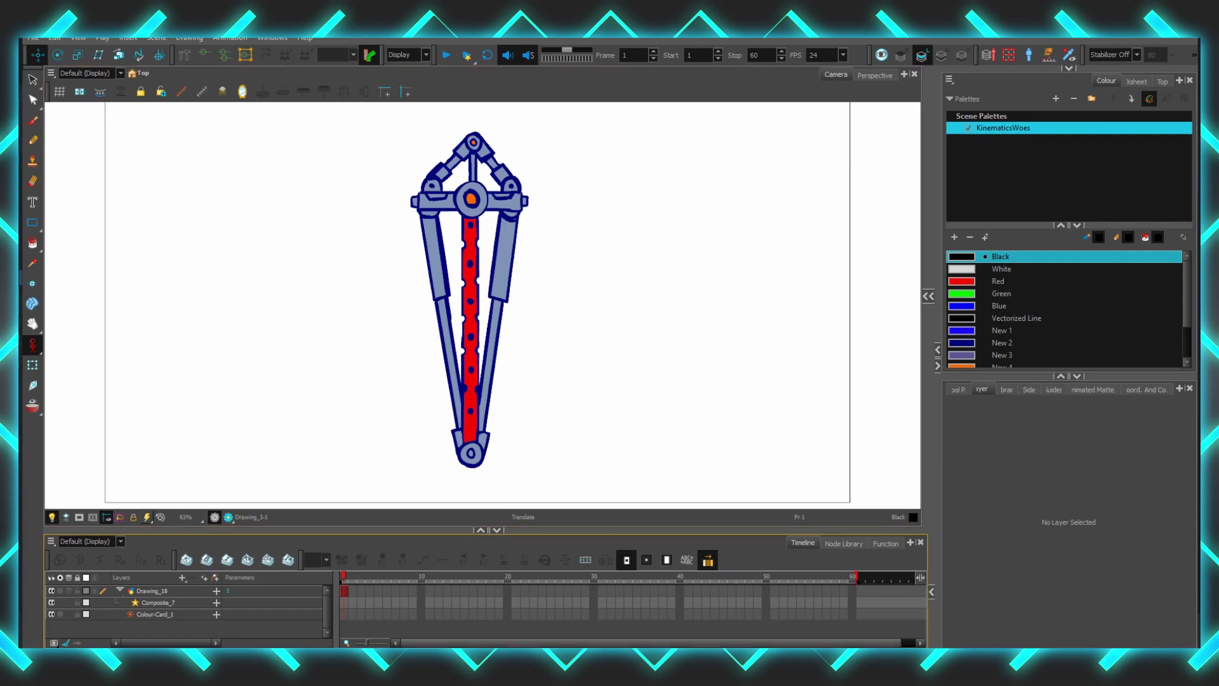
{"action": "left_click", "coordinate": [345, 590]}
{"action": "key", "text": "plus"}
{"action": "key", "text": "plus"}
{"action": "key", "text": "plus"}
{"action": "key", "text": "plus"}
{"action": "key", "text": "plus"}
{"action": "key", "text": "plus"}
{"action": "key", "text": "plus"}
{"action": "key", "text": "plus"}
{"action": "key", "text": "plus"}
{"action": "key", "text": "plus"}
{"action": "key", "text": "plus"}
{"action": "key", "text": "plus"}
{"action": "key", "text": "plus"}
{"action": "key", "text": "plus"}
{"action": "key", "text": "plus"}
{"action": "key", "text": "plus"}
{"action": "key", "text": "plus"}
{"action": "key", "text": "plus"}
{"action": "key", "text": "plus"}
{"action": "key", "text": "plus"}
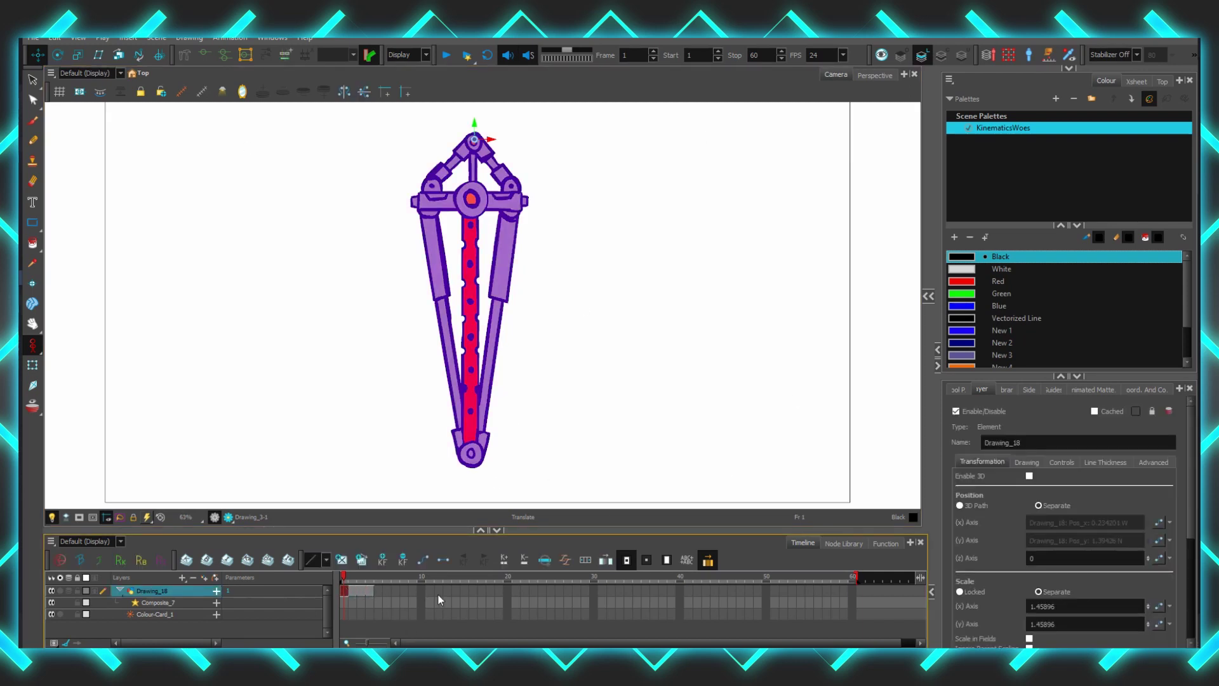
{"action": "key", "text": "plus"}
{"action": "key", "text": "plus"}
{"action": "key", "text": "plus"}
{"action": "key", "text": "plus"}
{"action": "key", "text": "plus"}
{"action": "key", "text": "plus"}
{"action": "key", "text": "plus"}
{"action": "key", "text": "plus"}
{"action": "key", "text": "plus"}
{"action": "key", "text": "plus"}
{"action": "key", "text": "plus"}
{"action": "key", "text": "plus"}
{"action": "key", "text": "plus"}
{"action": "key", "text": "plus"}
{"action": "key", "text": "plus"}
{"action": "key", "text": "plus"}
{"action": "key", "text": "plus"}
{"action": "key", "text": "plus"}
{"action": "key", "text": "plus"}
{"action": "key", "text": "plus"}
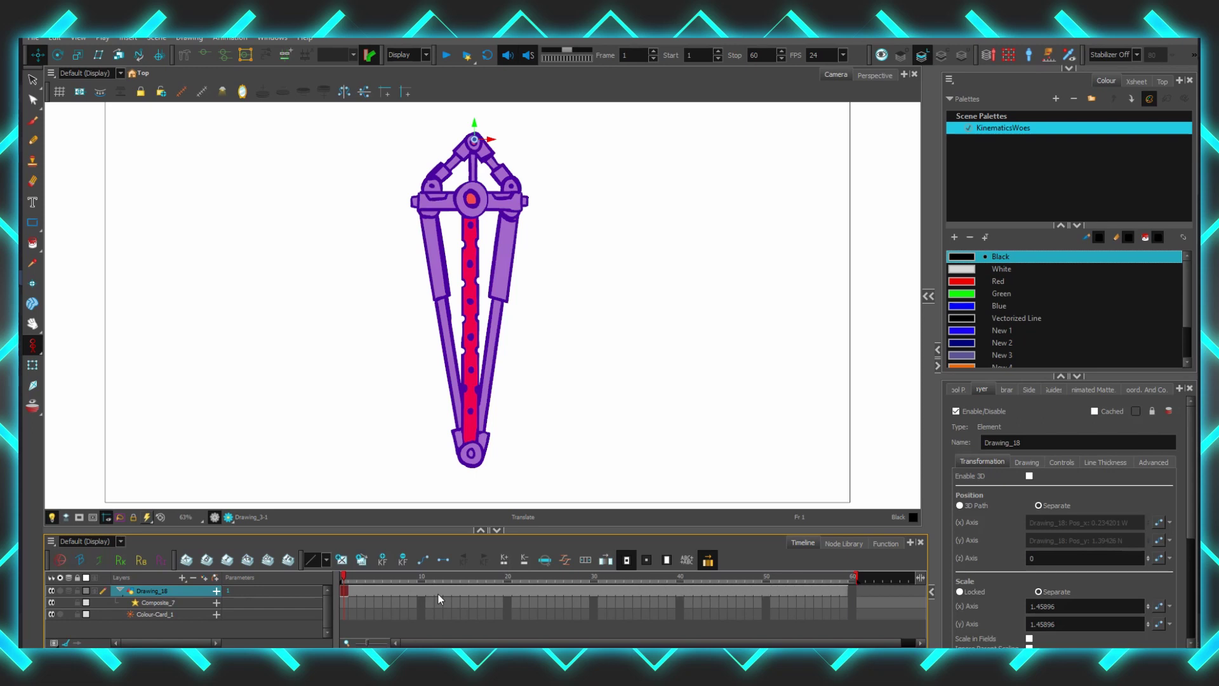
Clone the arm segment layer with its drawings and timing until there are five segment layers.
{"action": "right_click", "coordinate": [159, 594]}
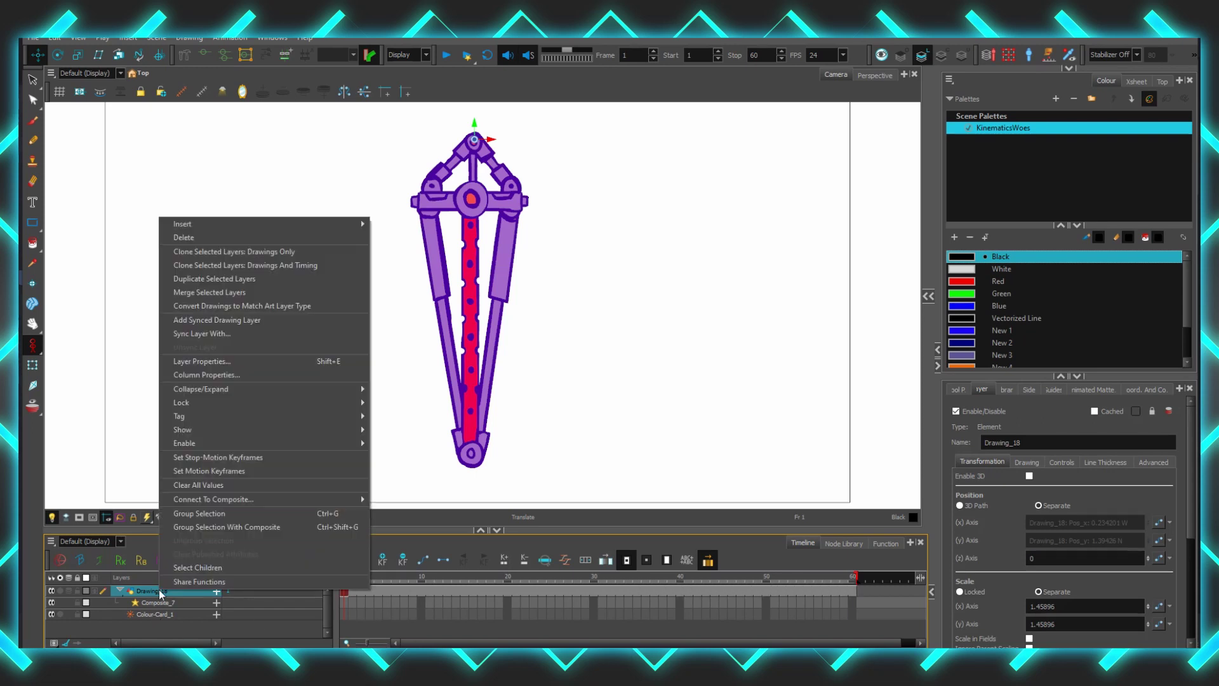
{"action": "left_click", "coordinate": [272, 253]}
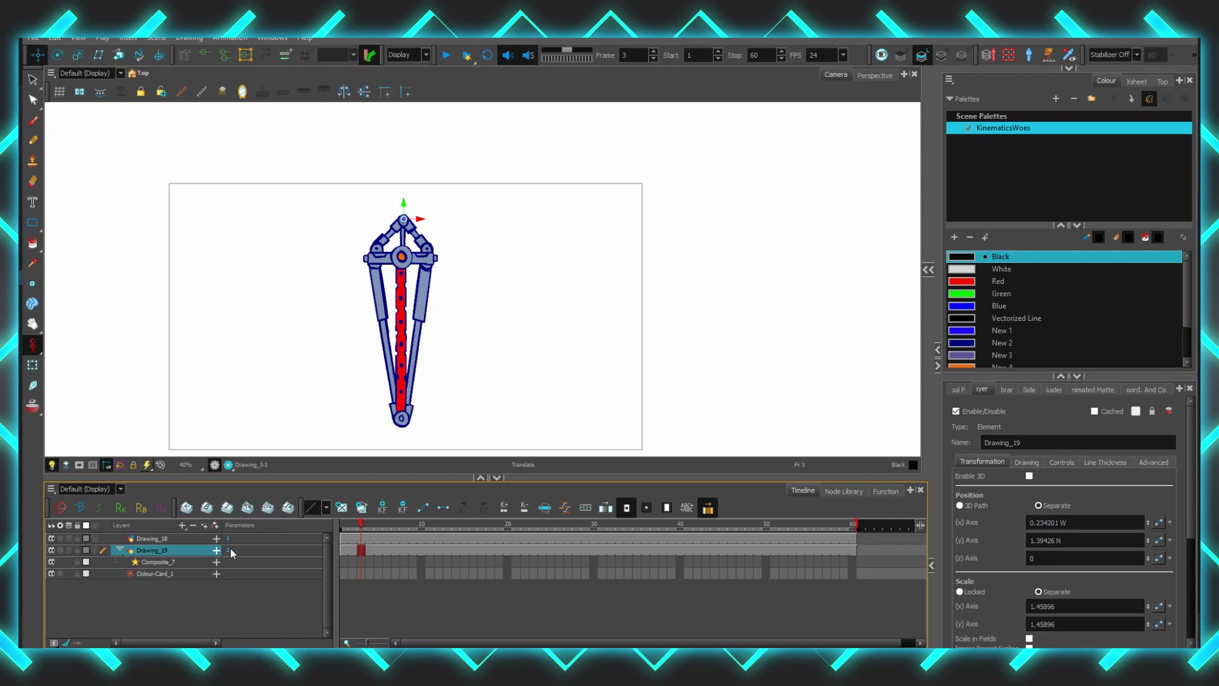
{"action": "left_click", "coordinate": [189, 543], "text": "shift"}
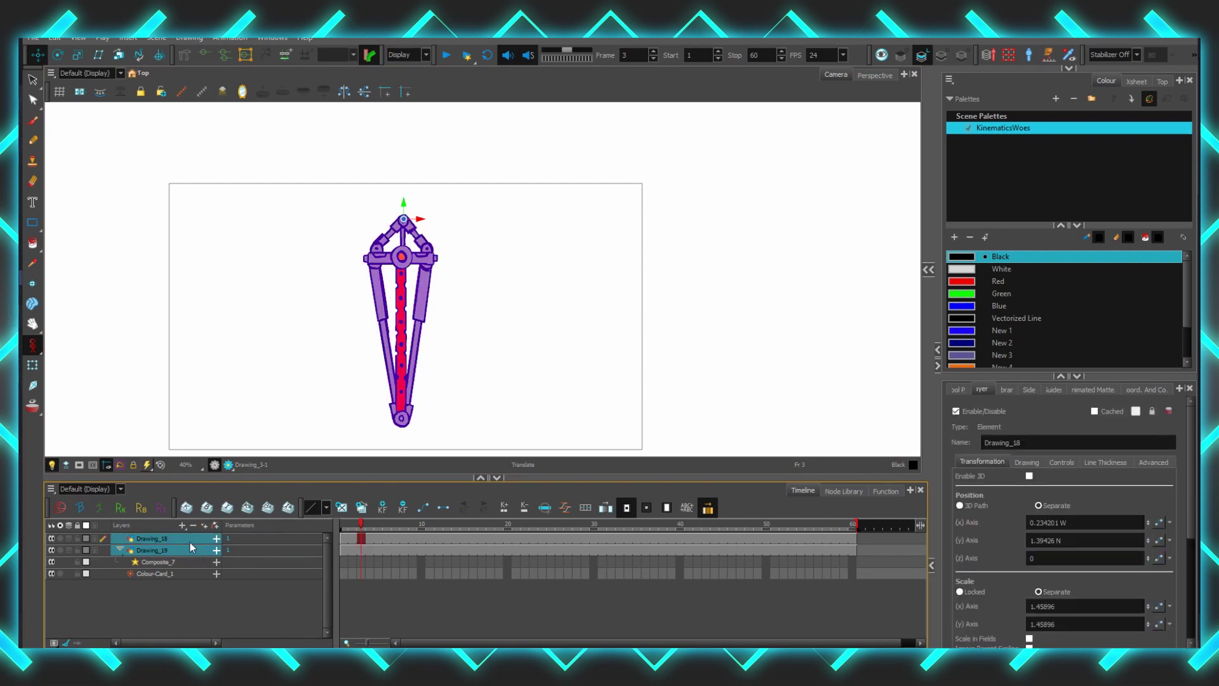
{"action": "right_click", "coordinate": [189, 543]}
{"action": "left_click", "coordinate": [278, 305]}
{"action": "left_click", "coordinate": [181, 536]}
{"action": "right_click", "coordinate": [181, 535]}
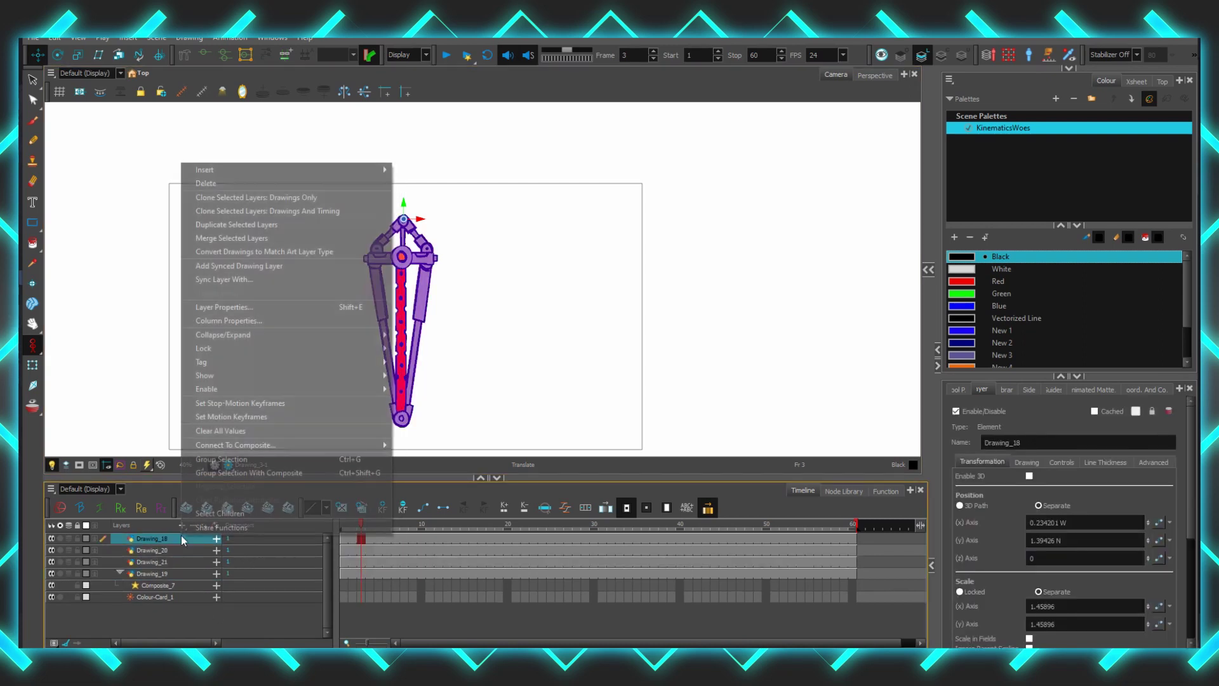
{"action": "left_click", "coordinate": [269, 207]}
Add a peg to Drawing_22 and set keyframes on the peg at frames 2, 10 and 18.
{"action": "left_click", "coordinate": [344, 526]}
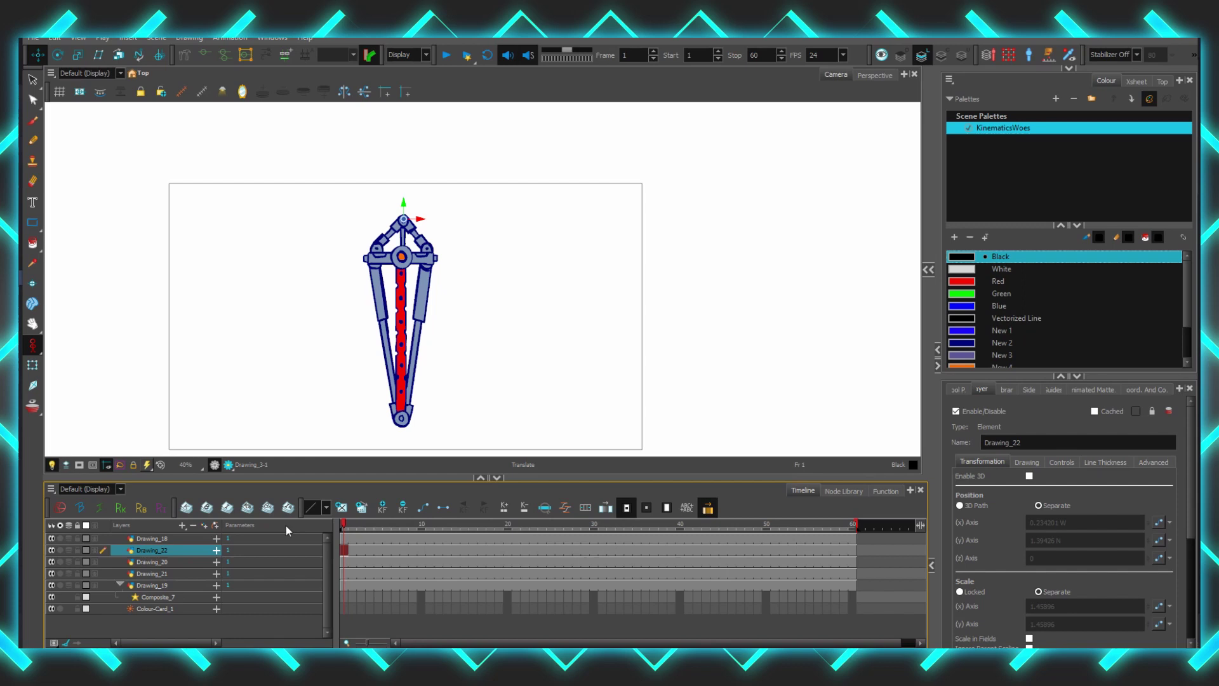
{"action": "left_click", "coordinate": [215, 526]}
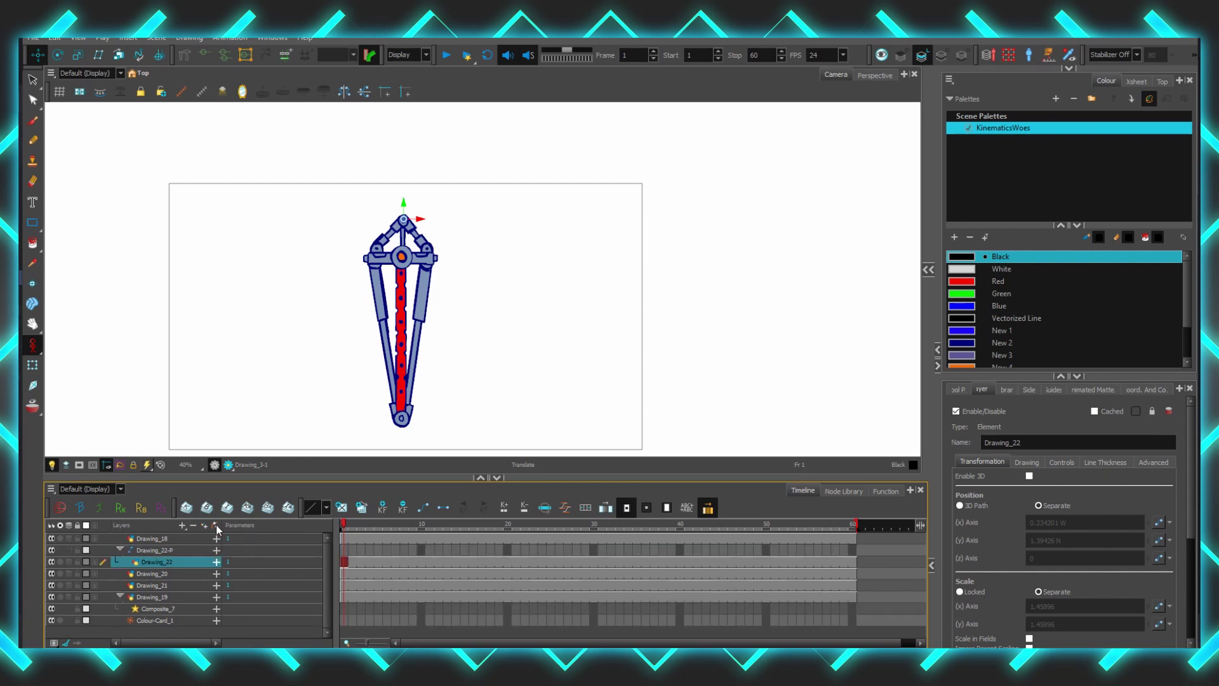
{"action": "left_click", "coordinate": [352, 550]}
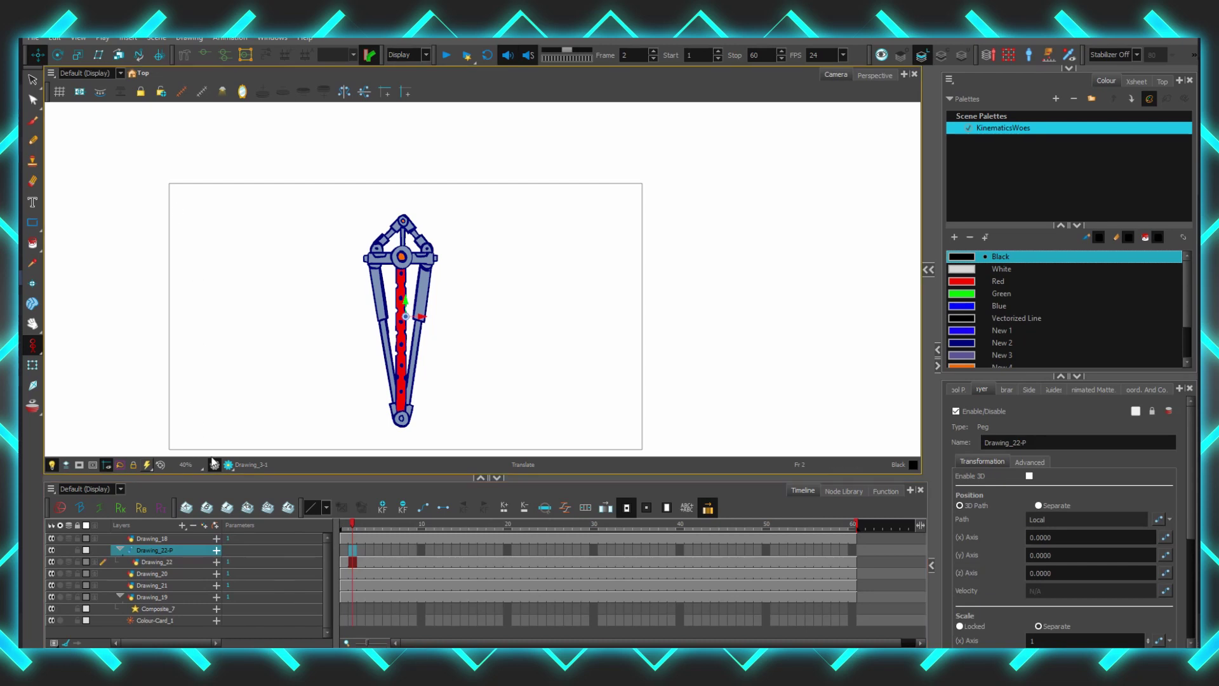
{"action": "left_click", "coordinate": [382, 508]}
{"action": "left_click", "coordinate": [422, 550]}
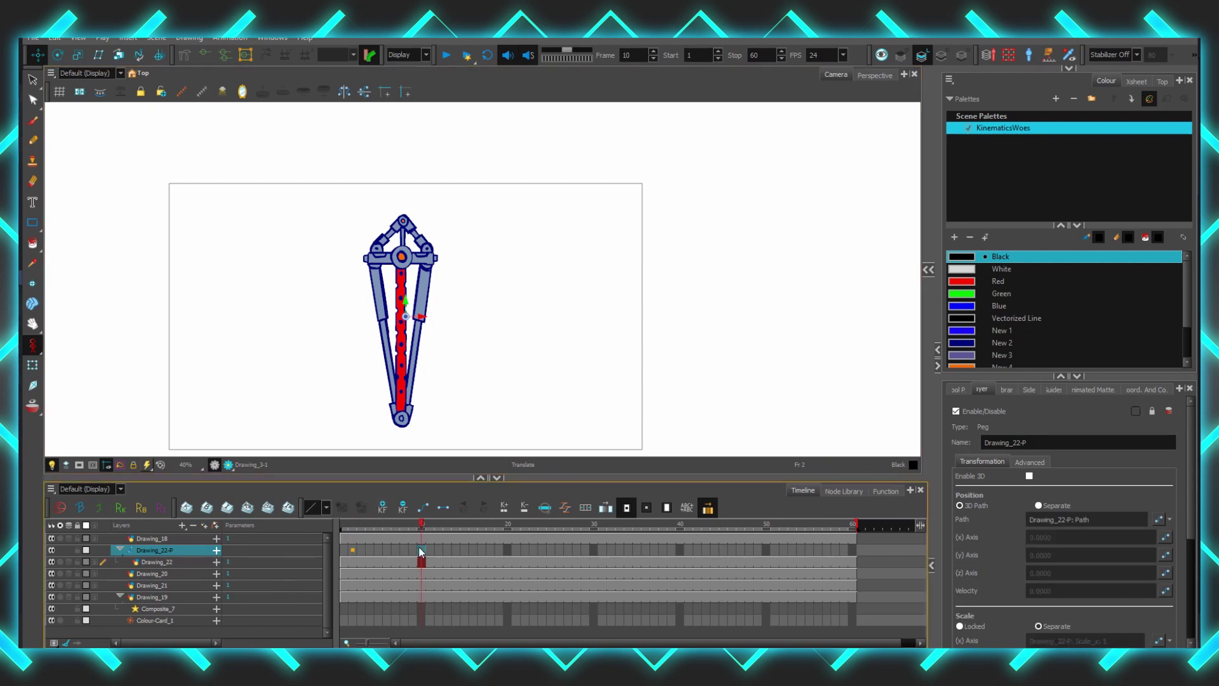
{"action": "left_click", "coordinate": [382, 507]}
{"action": "left_click", "coordinate": [490, 550]}
{"action": "left_click", "coordinate": [382, 507]}
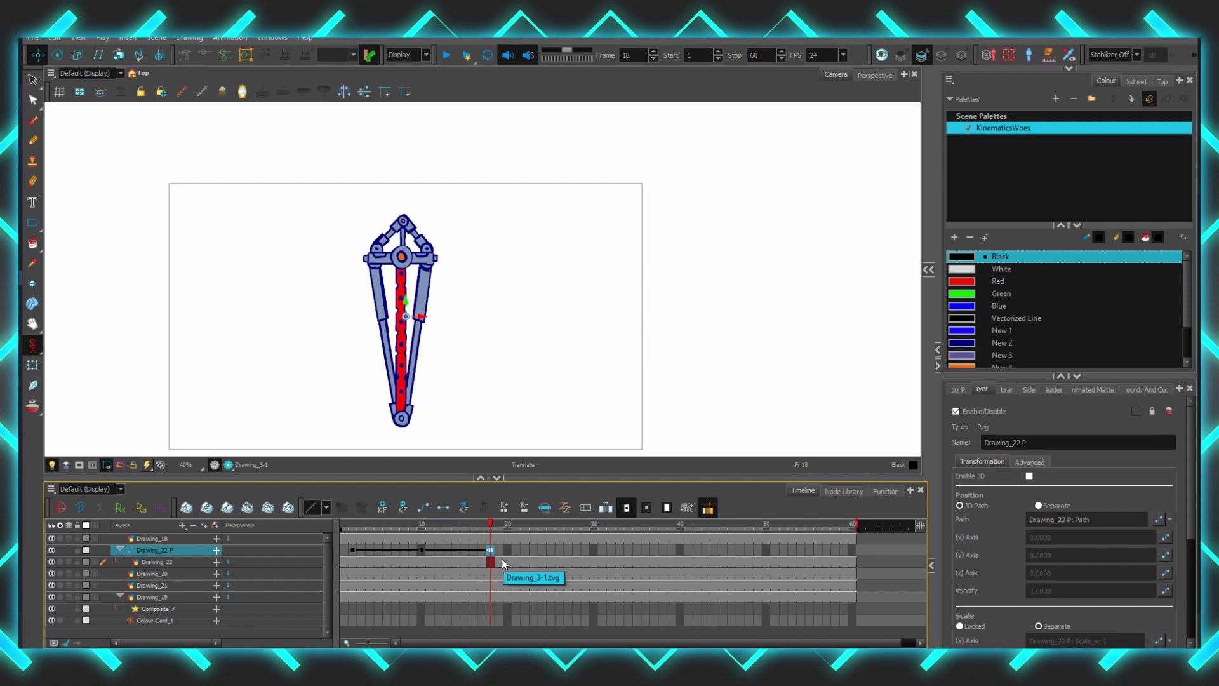
Undo the peg on Drawing_22 and its keyframes.
{"action": "key", "text": "ctrl+z"}
{"action": "key", "text": "ctrl+z"}
{"action": "key", "text": "ctrl+z"}
{"action": "key", "text": "ctrl+z"}
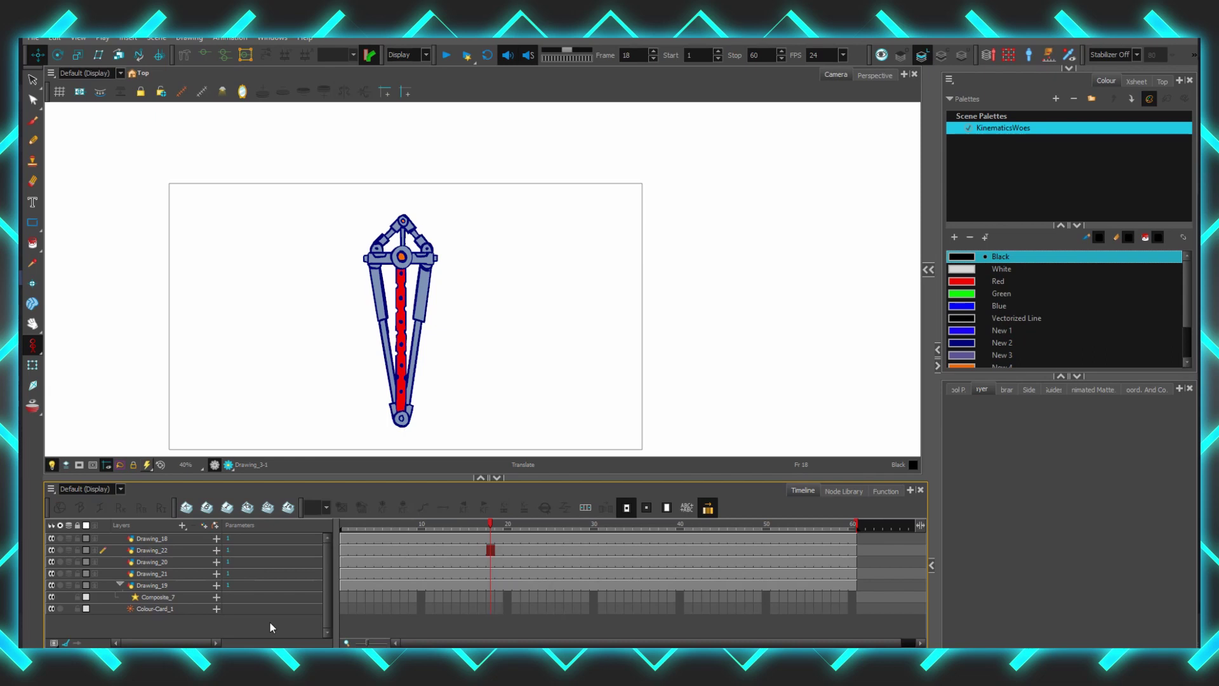
Nest the five segment layers in one parent chain in the order Drawing_18, Drawing_22, Drawing_20, Drawing_21, Drawing_19.
{"action": "left_click_drag", "start_coordinate": [370, 419], "coordinate": [382, 298]}
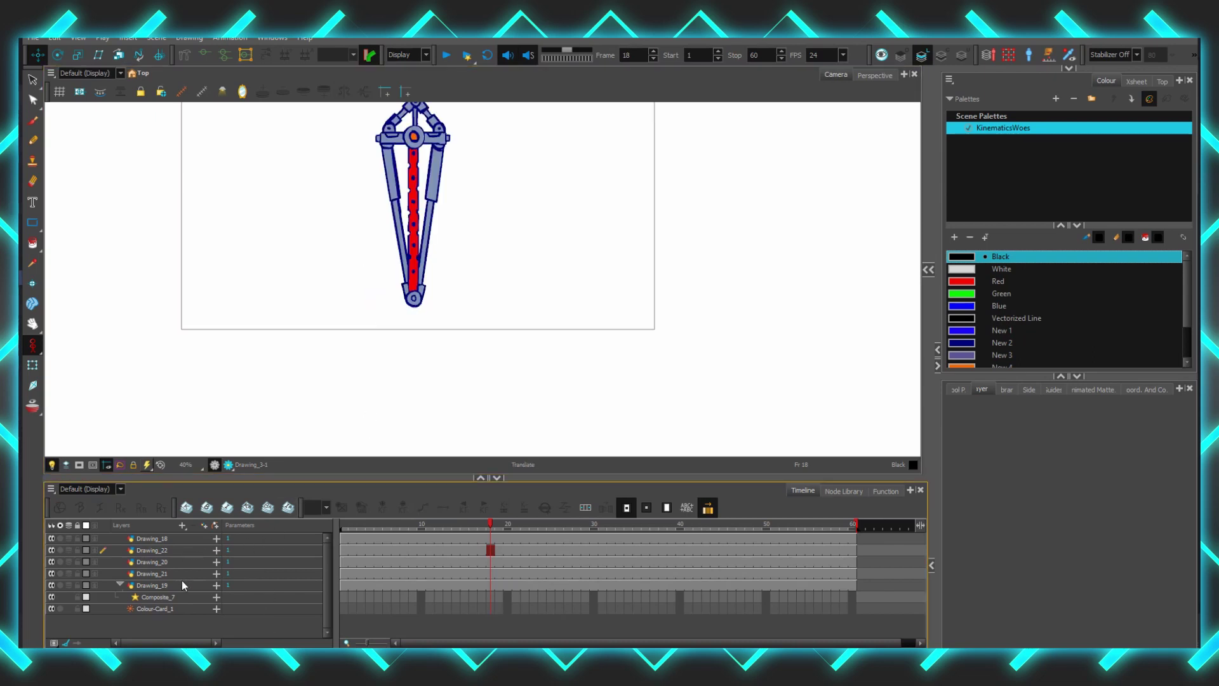
{"action": "left_click", "coordinate": [177, 572]}
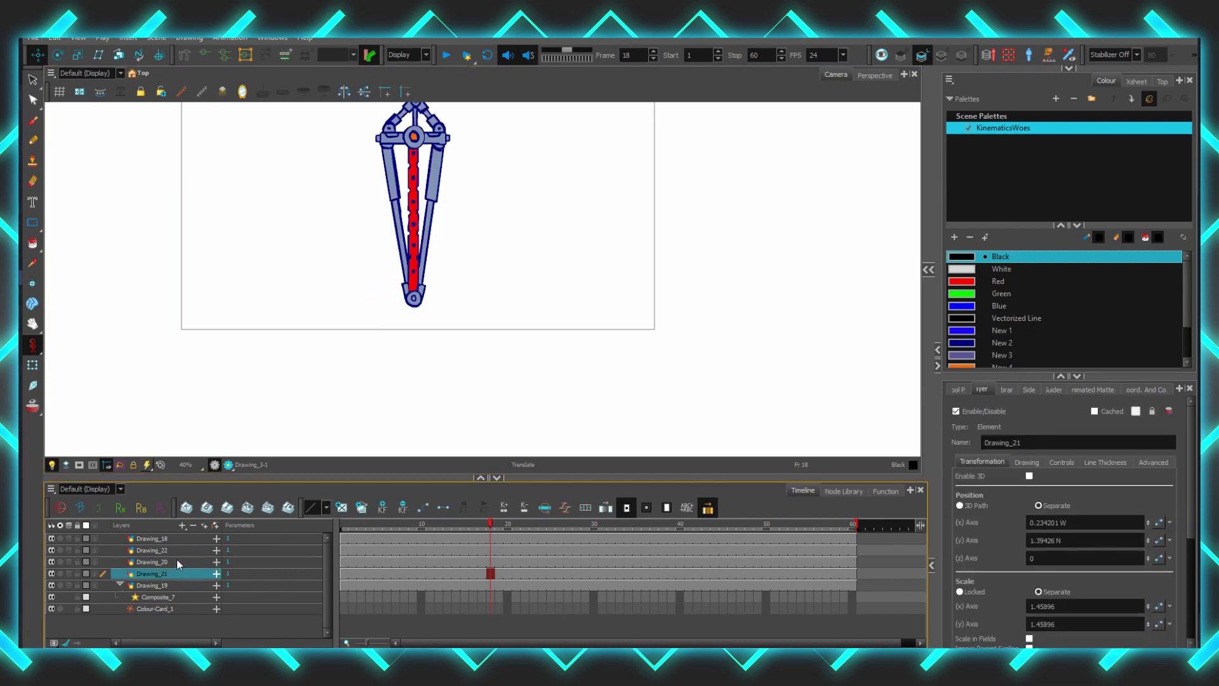
{"action": "left_click", "coordinate": [175, 548]}
{"action": "left_click", "coordinate": [177, 538]}
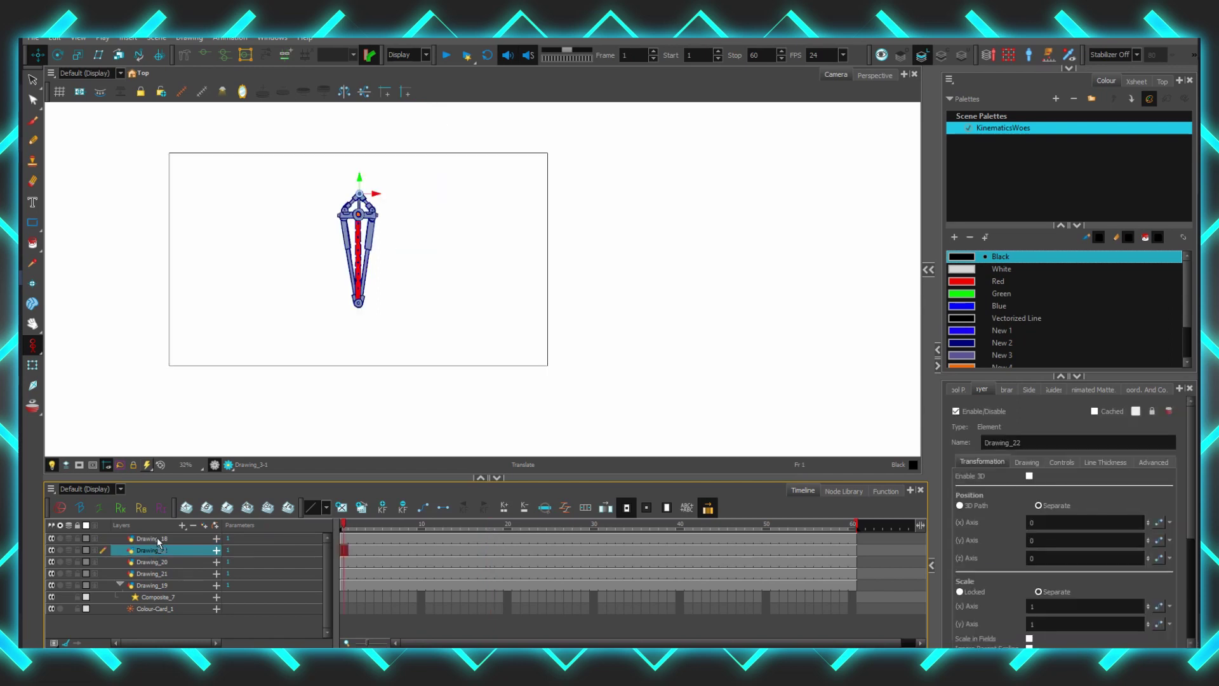
{"action": "left_click_drag", "start_coordinate": [157, 558], "coordinate": [162, 575]}
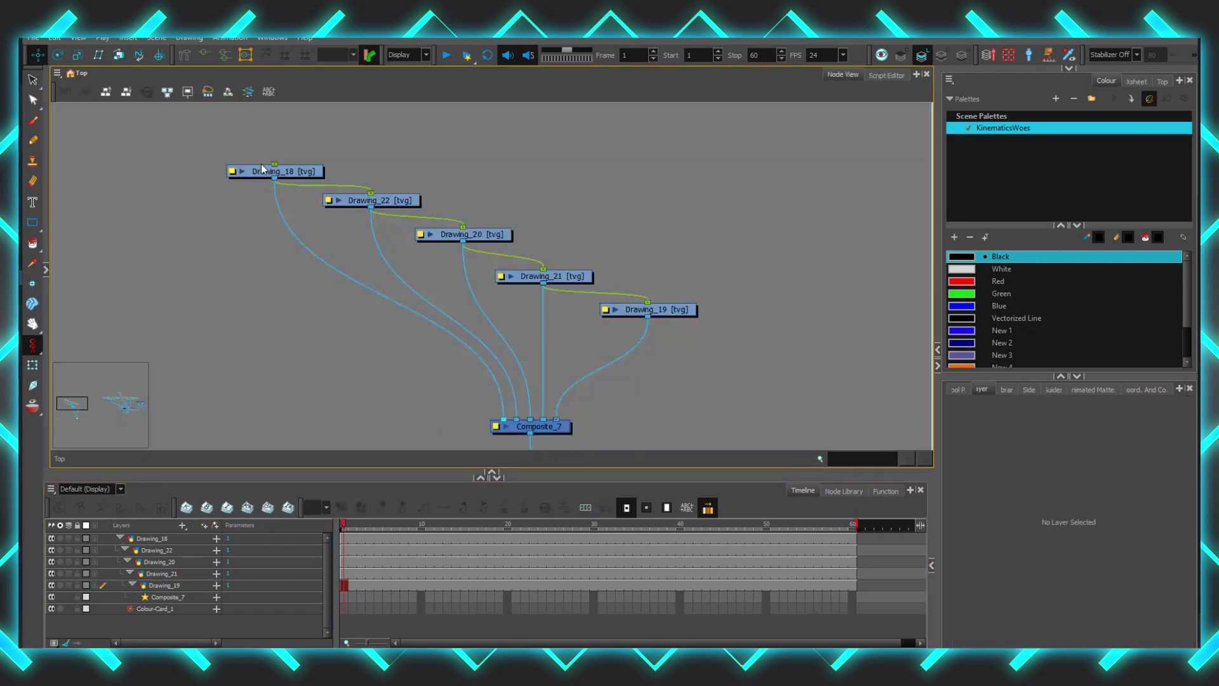
{"action": "mouse_move", "coordinate": [265, 170]}
{"action": "left_mouse_down"}
{"action": "mouse_move", "coordinate": [370, 223]}
{"action": "mouse_move", "coordinate": [268, 181]}
{"action": "left_mouse_up"}
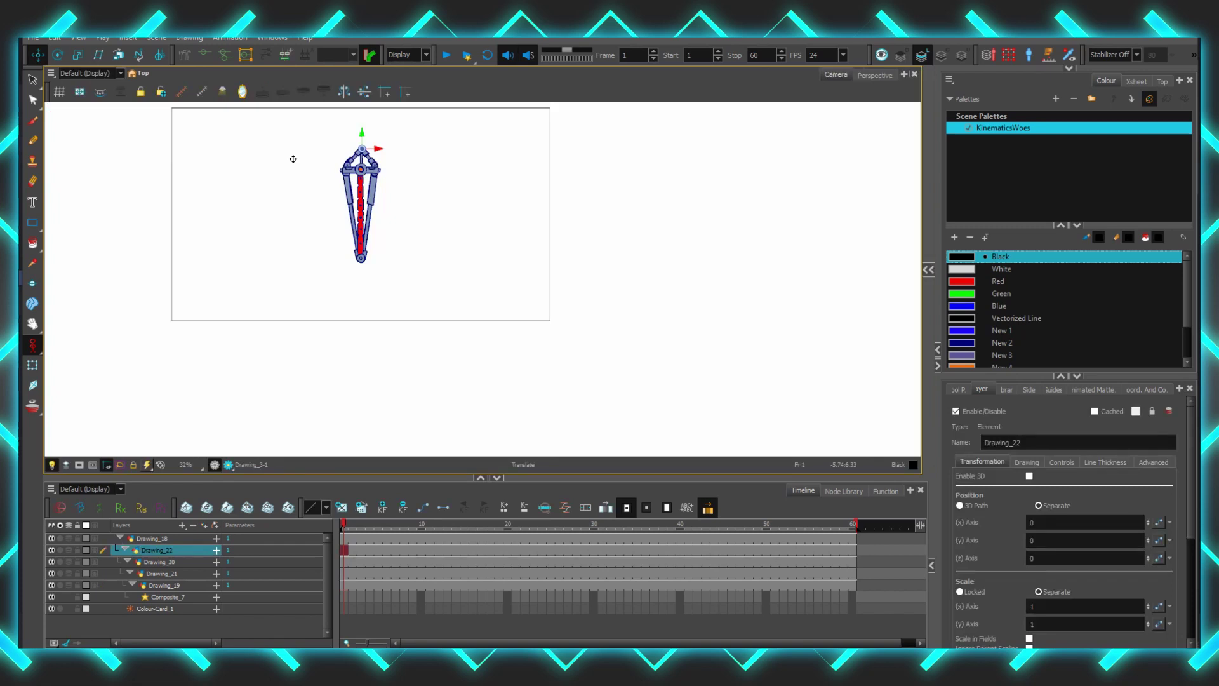
Try rotating the Drawing_22 segment and its children about the top joint, and undo the rotation.
{"action": "scroll", "coordinate": [294, 159], "scroll_direction": "up", "scroll_amount": 3}
{"action": "scroll", "coordinate": [491, 199], "scroll_direction": "up", "scroll_amount": 5}
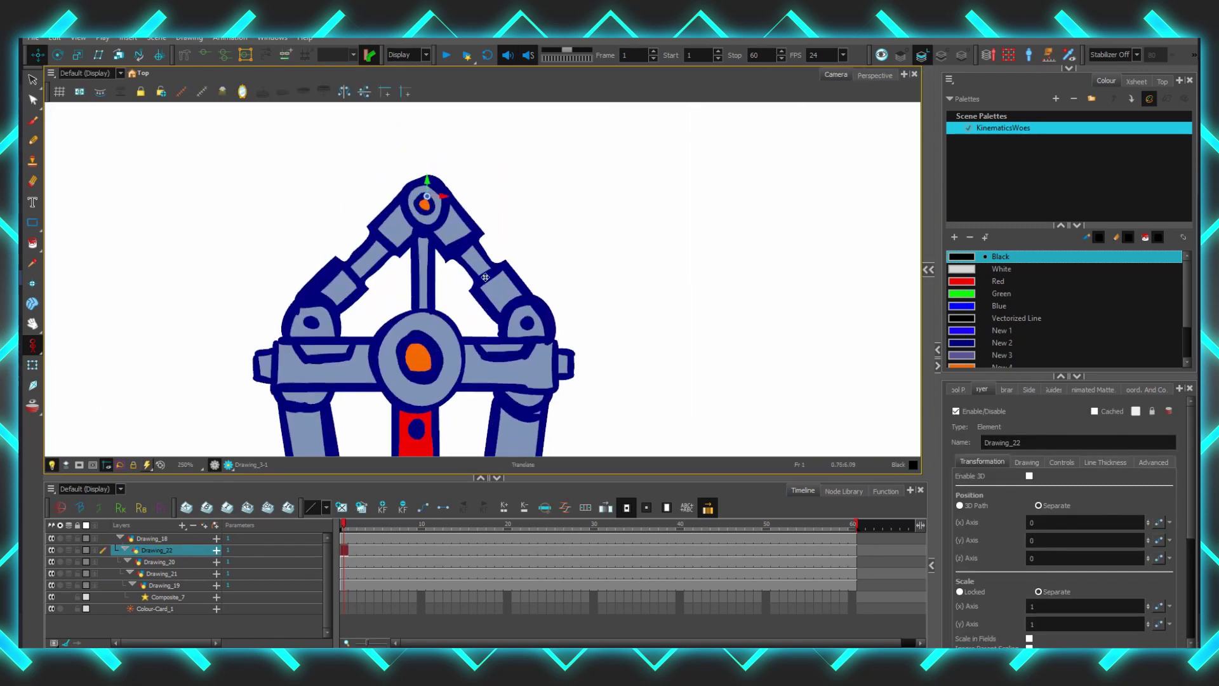
{"action": "scroll", "coordinate": [485, 277], "scroll_direction": "down", "scroll_amount": 4}
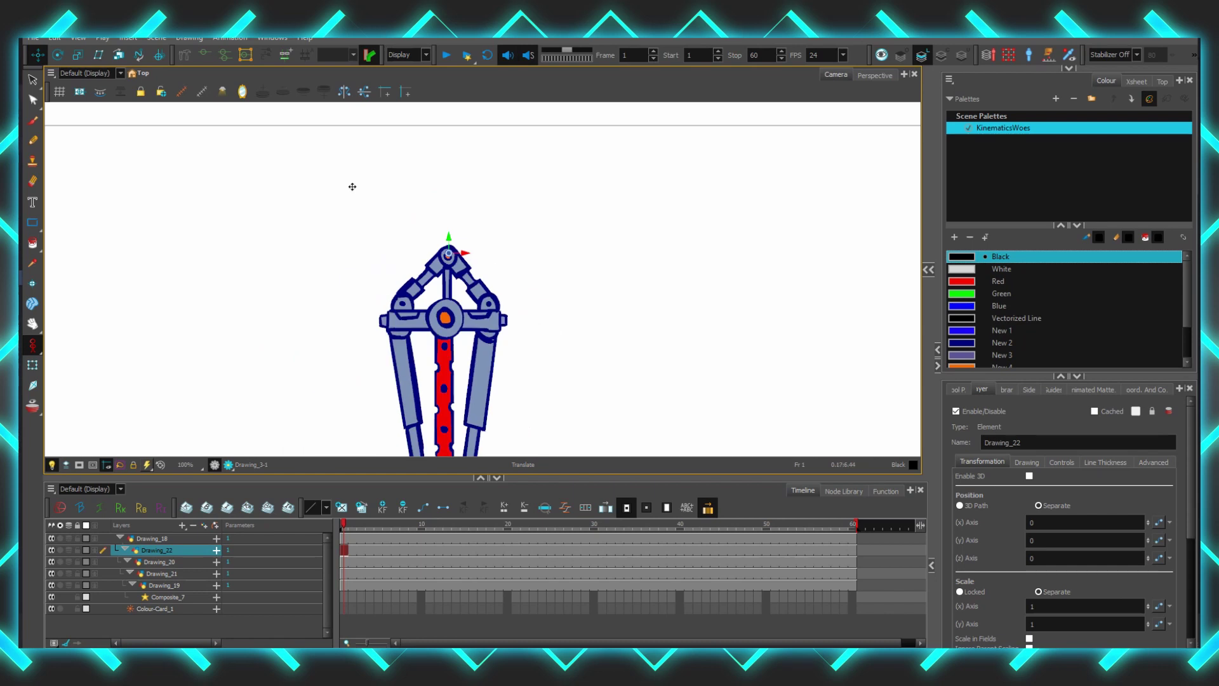
{"action": "key", "text": "alt+3"}
{"action": "scroll", "coordinate": [582, 371], "scroll_direction": "down", "scroll_amount": 3}
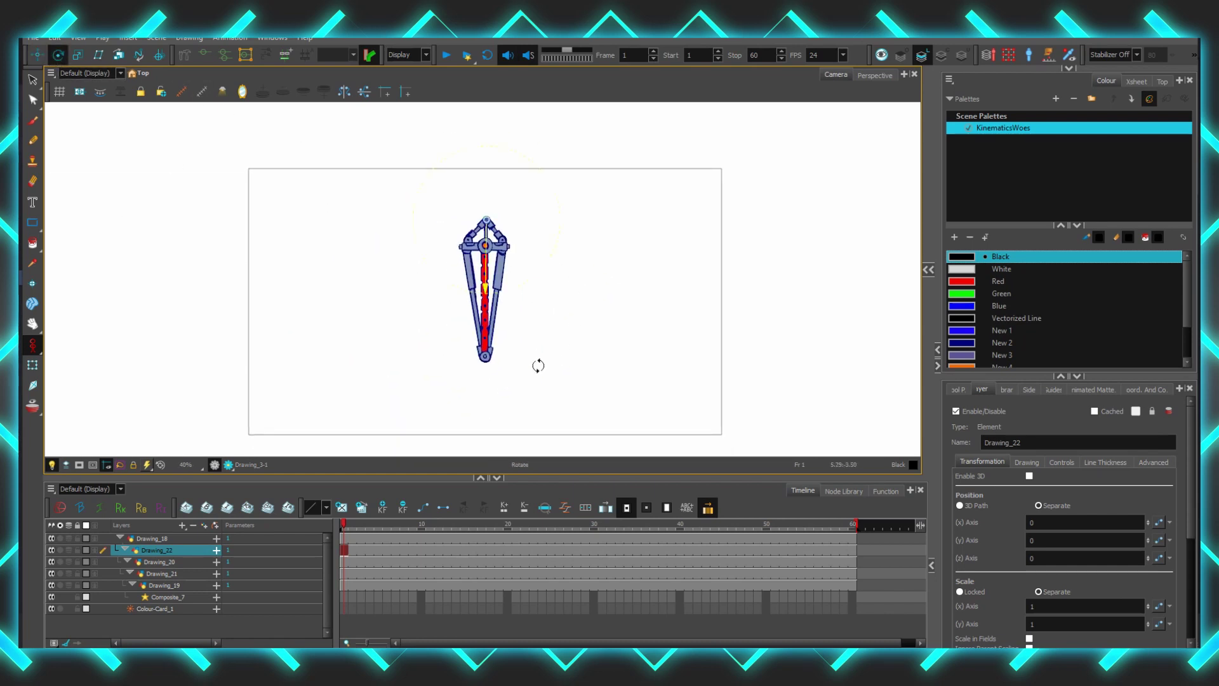
{"action": "left_click_drag", "start_coordinate": [539, 366], "coordinate": [697, 158]}
{"action": "key", "text": "ctrl+z"}
Try moving the Drawing_22 segment away from its parent, and undo the move.
{"action": "left_click", "coordinate": [191, 562]}
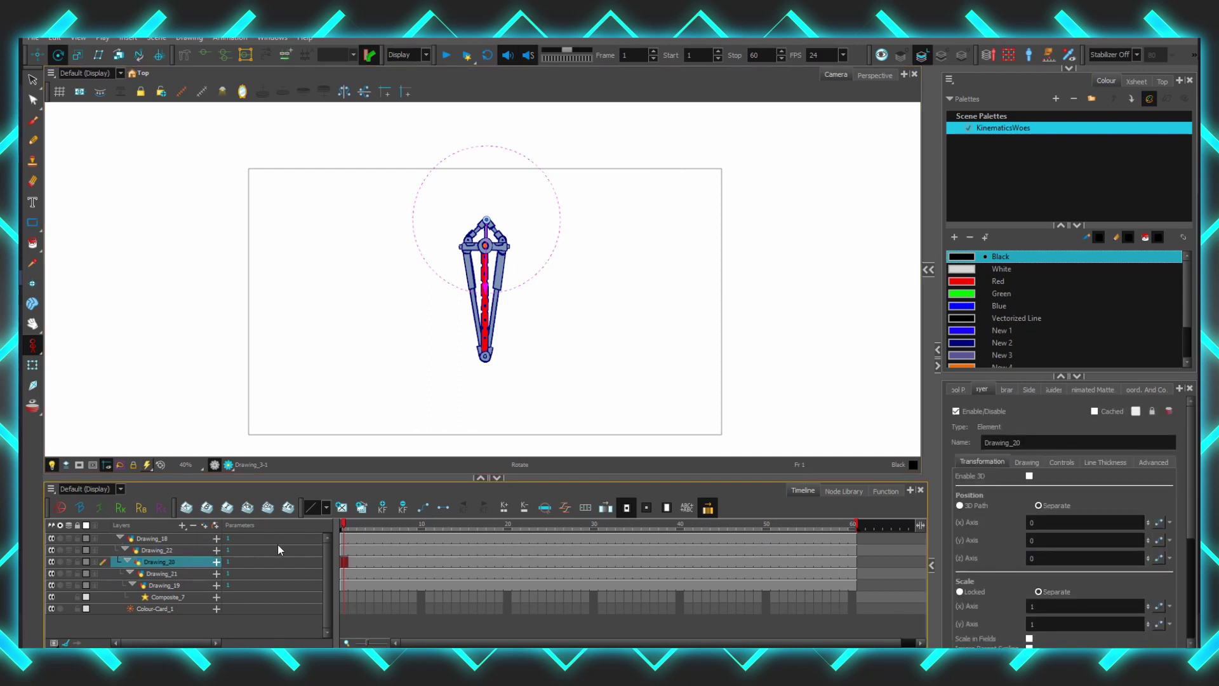
{"action": "left_click", "coordinate": [343, 553]}
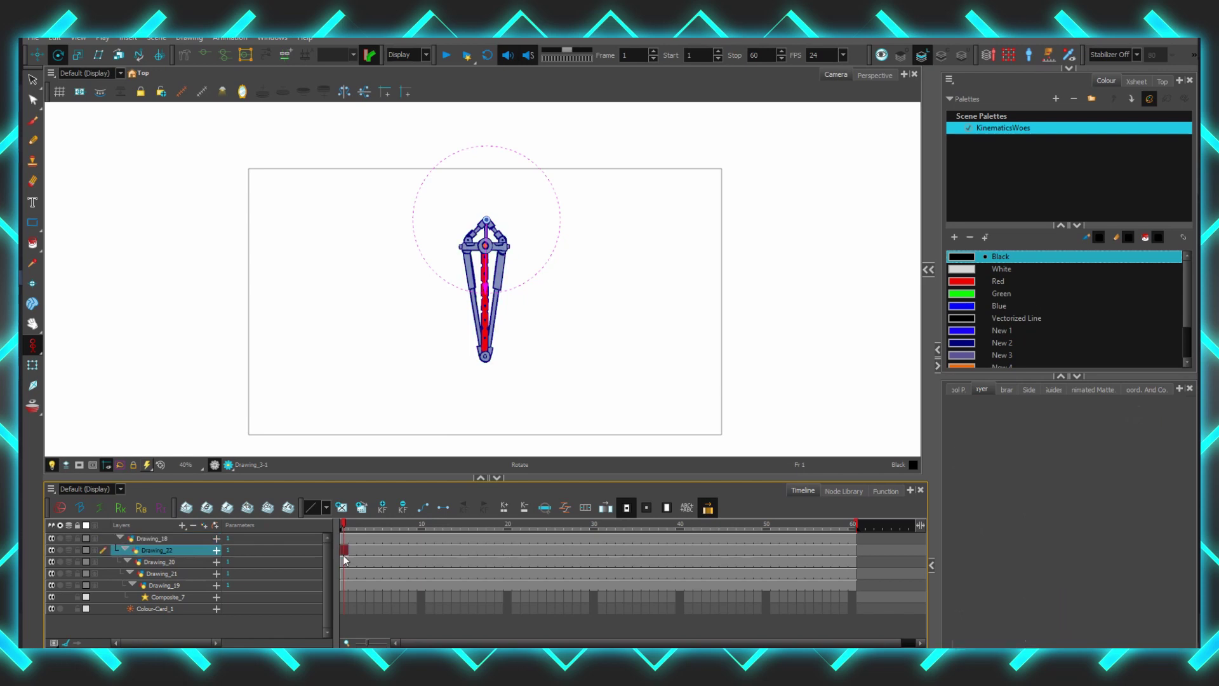
{"action": "key", "text": "alt+2"}
{"action": "left_click_drag", "start_coordinate": [513, 240], "coordinate": [463, 196]}
{"action": "left_click", "coordinate": [343, 561]}
{"action": "key", "text": "ctrl+z"}
Turn on Animate mode and move Drawing_22, Drawing_20, Drawing_21 and Drawing_19 so each top joint sits on its parent's lower joint.
{"action": "left_click", "coordinate": [32, 345]}
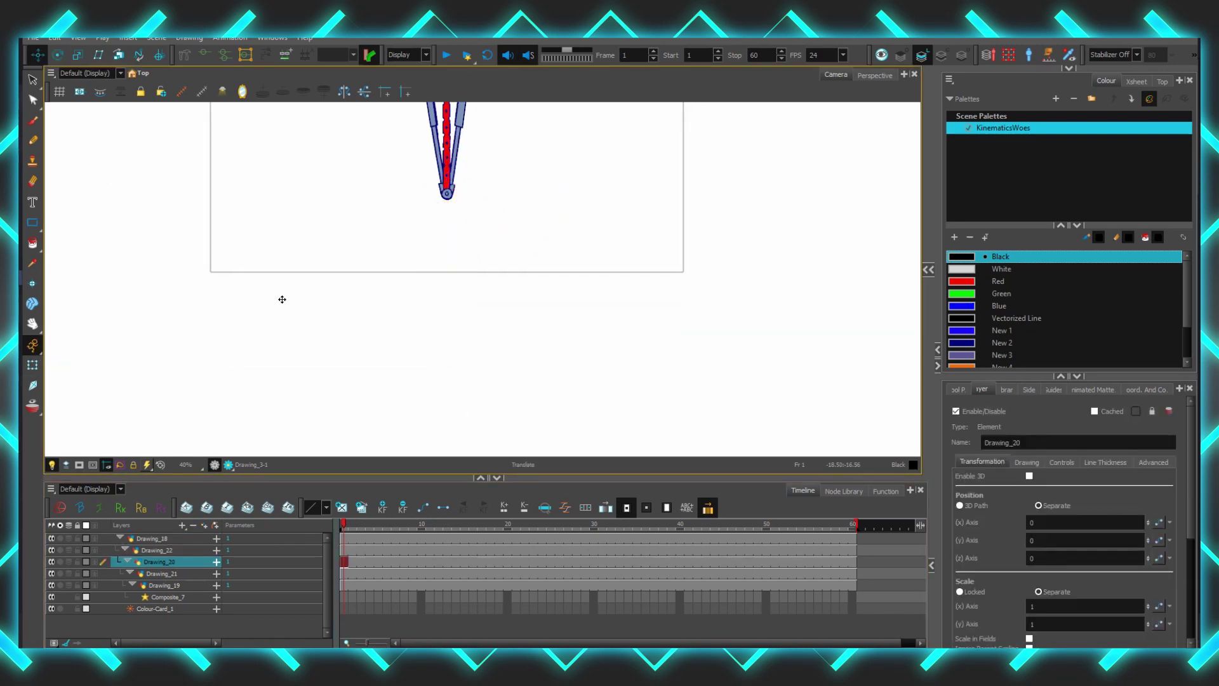
{"action": "left_click_drag", "start_coordinate": [283, 299], "coordinate": [279, 486]}
{"action": "left_click", "coordinate": [342, 553]}
{"action": "left_click_drag", "start_coordinate": [468, 241], "coordinate": [492, 181]}
{"action": "left_click", "coordinate": [344, 562]}
{"action": "left_click", "coordinate": [345, 573]}
{"action": "left_click", "coordinate": [344, 585]}
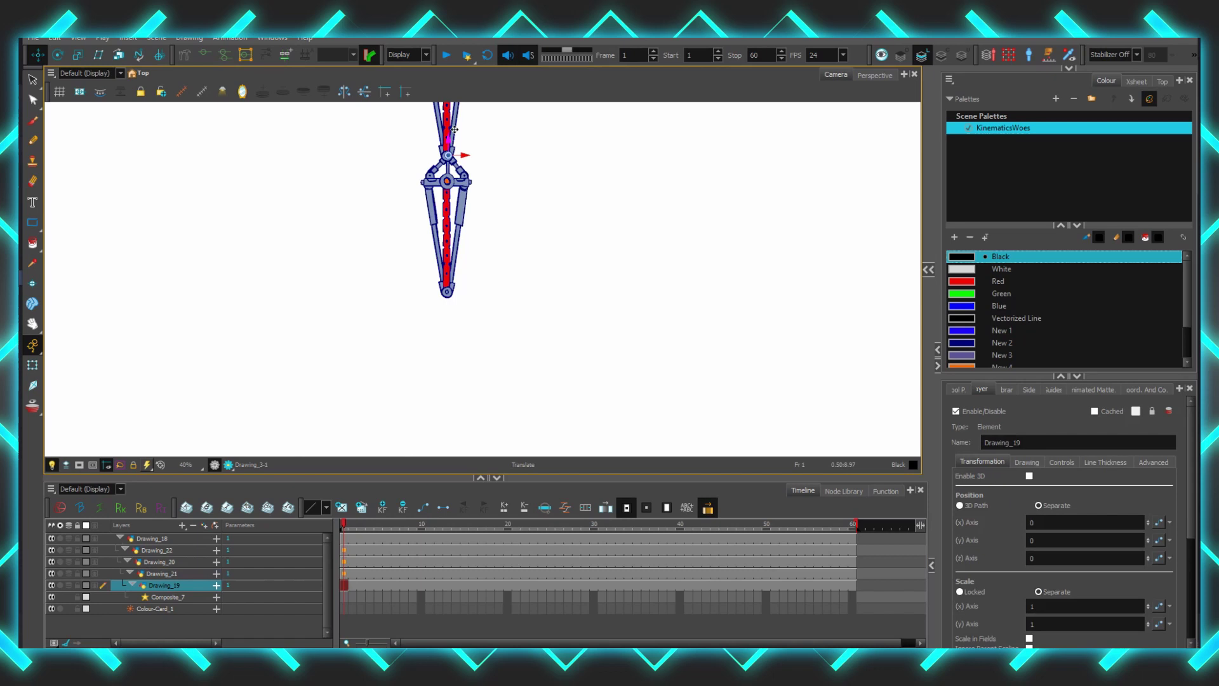
{"action": "left_click_drag", "start_coordinate": [449, 145], "coordinate": [456, 257]}
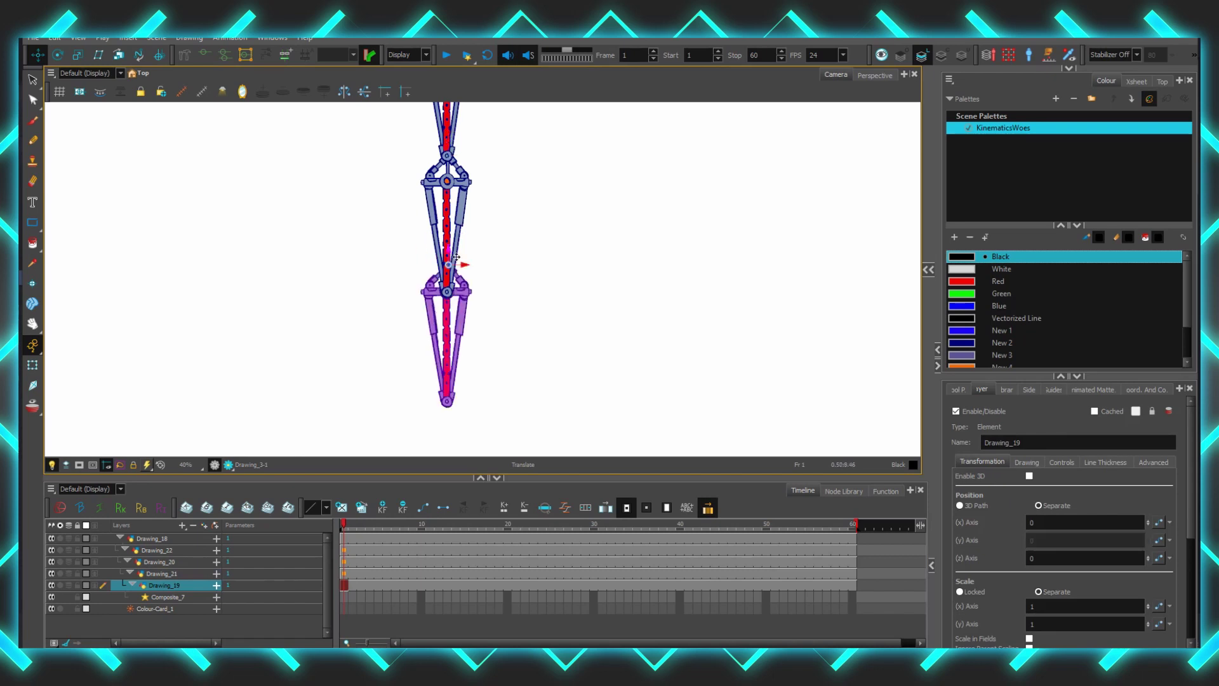
Rotate the whole segment chain from Drawing_18 to horizontal and move it so its root lies just outside the camera frame's left edge.
{"action": "left_click", "coordinate": [353, 551]}
{"action": "scroll", "coordinate": [557, 231], "scroll_direction": "down", "scroll_amount": 2}
{"action": "left_click_drag", "start_coordinate": [557, 231], "coordinate": [528, 308]}
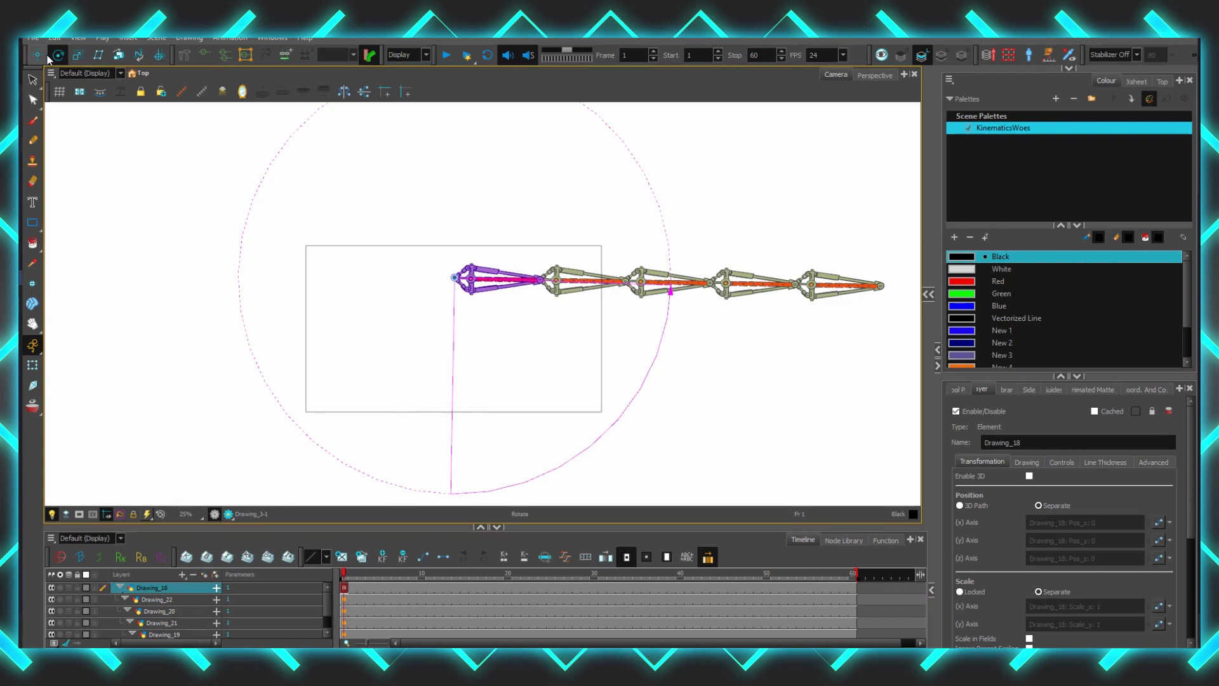
{"action": "key", "text": "alt+2"}
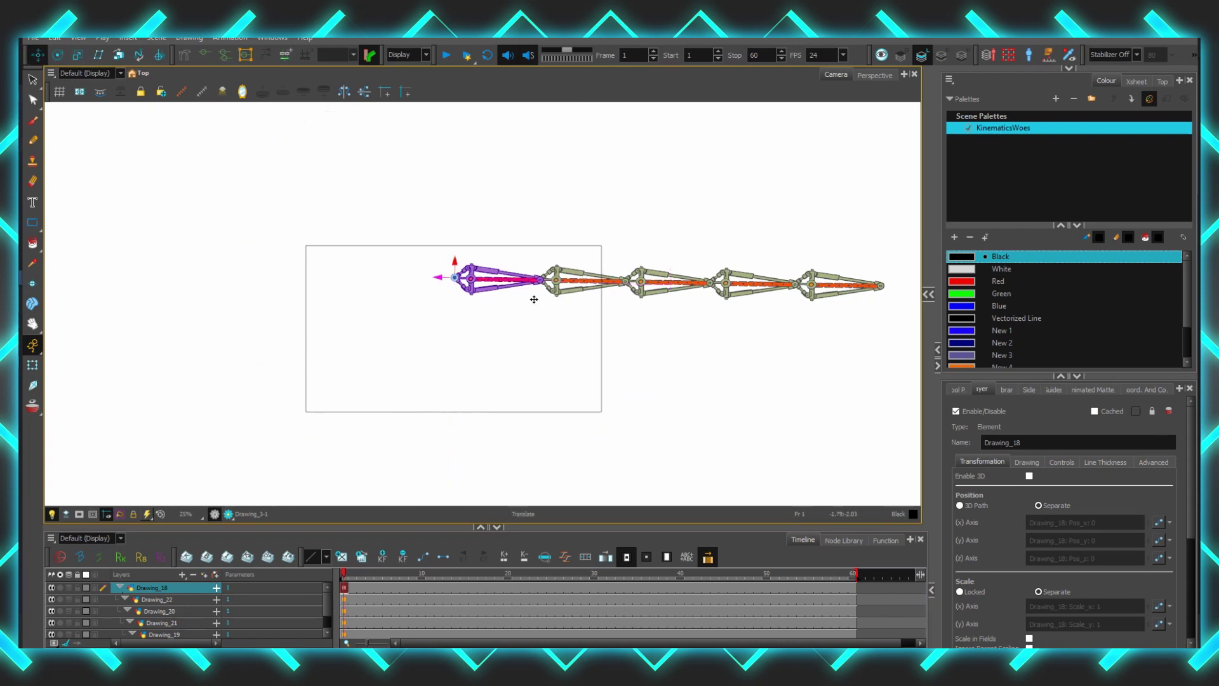
{"action": "left_click_drag", "start_coordinate": [389, 378], "coordinate": [327, 362]}
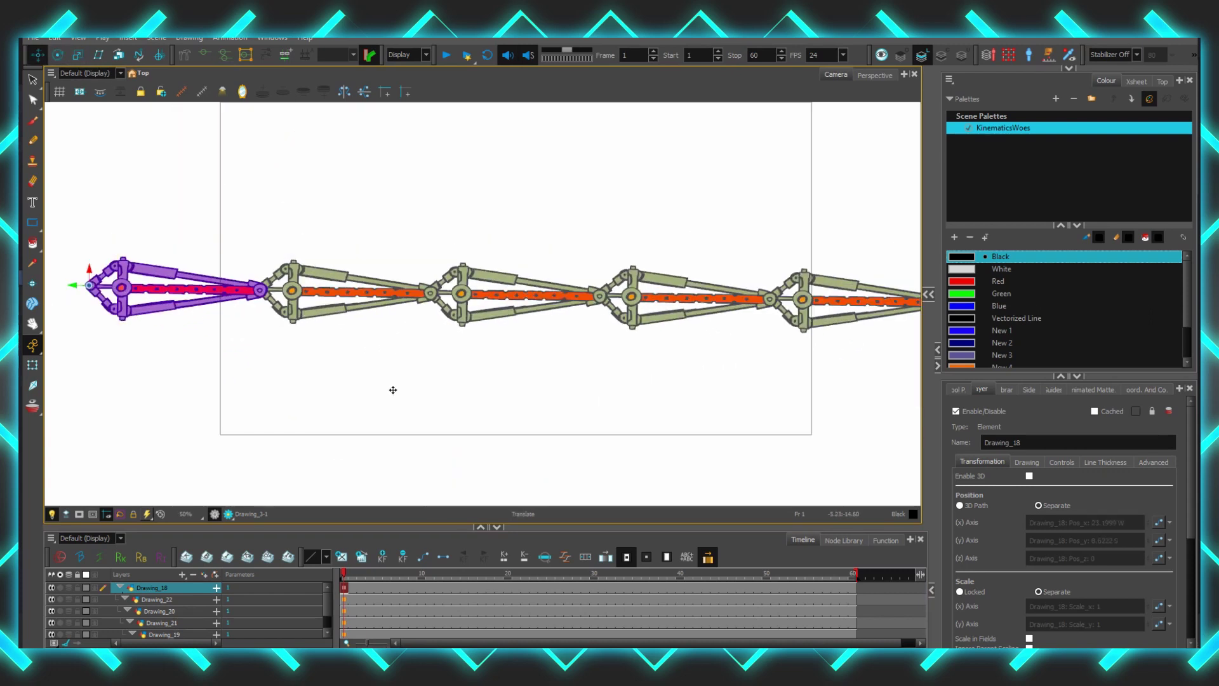
{"action": "left_click_drag", "start_coordinate": [943, 341], "coordinate": [1118, 346]}
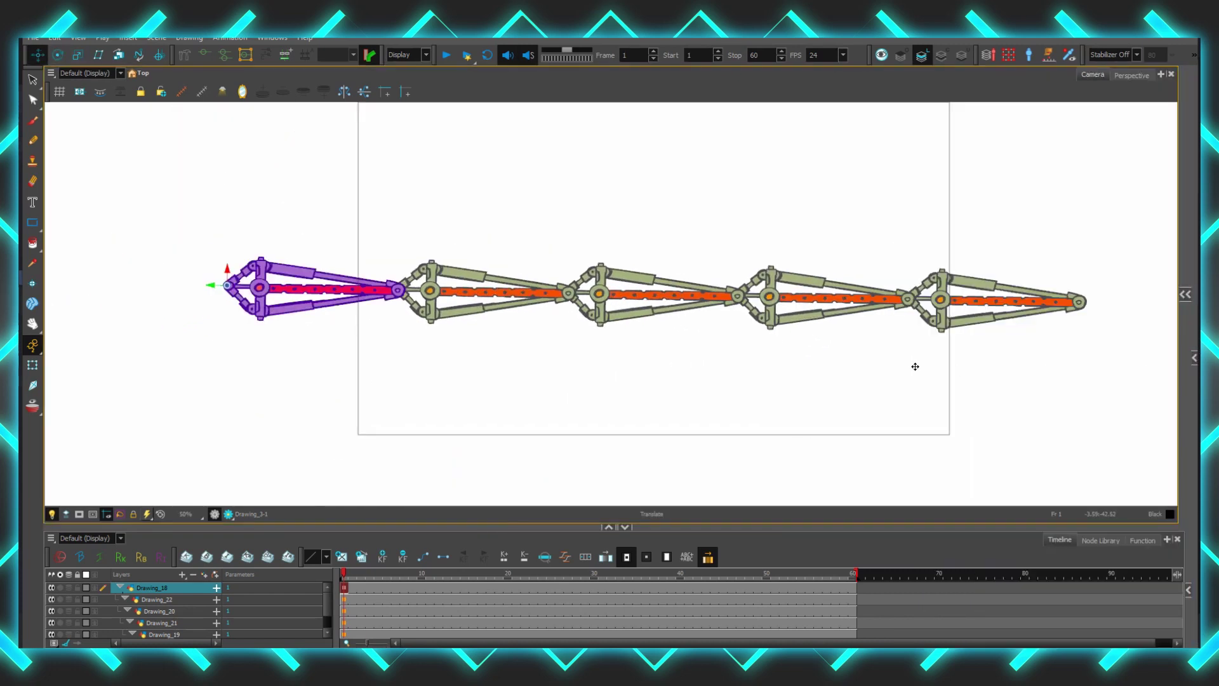
{"action": "left_click_drag", "start_coordinate": [917, 366], "coordinate": [754, 381]}
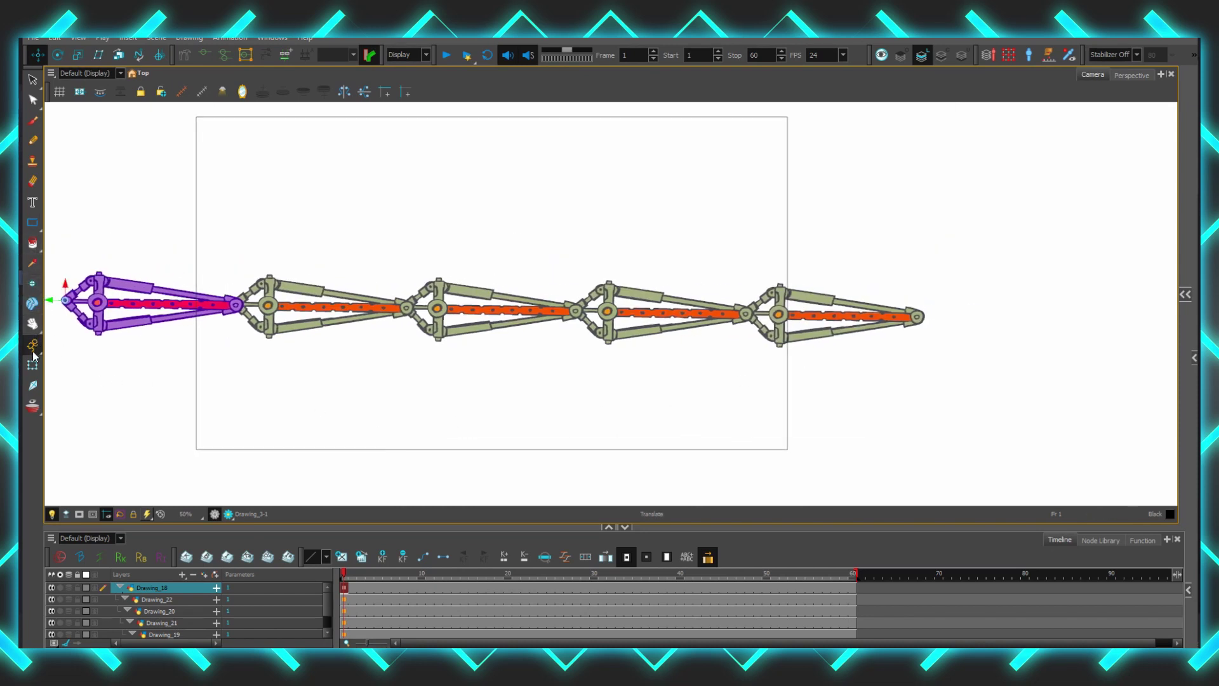
Try bending the straight chain by pulling its last joint with Inverse Kinematics, and undo the resulting poses.
{"action": "left_click", "coordinate": [32, 389]}
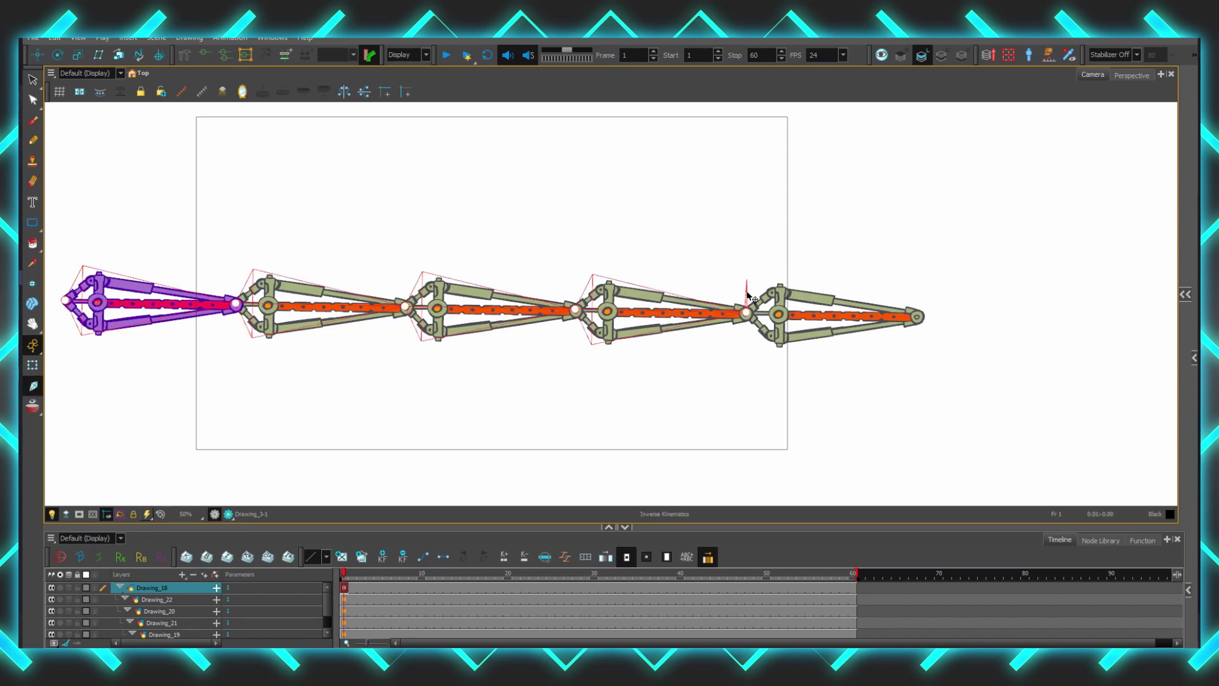
{"action": "left_click_drag", "start_coordinate": [748, 294], "coordinate": [597, 282]}
{"action": "key", "text": "ctrl+z"}
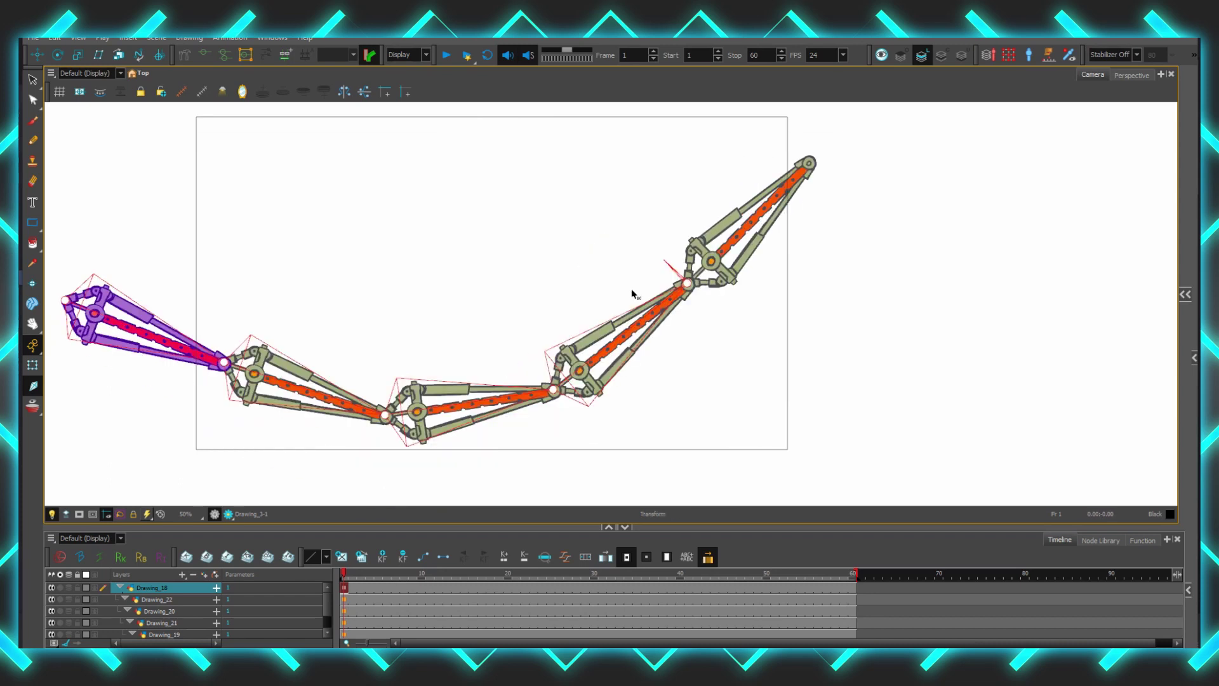
{"action": "left_click_drag", "start_coordinate": [646, 324], "coordinate": [569, 307]}
{"action": "key", "text": "ctrl+z"}
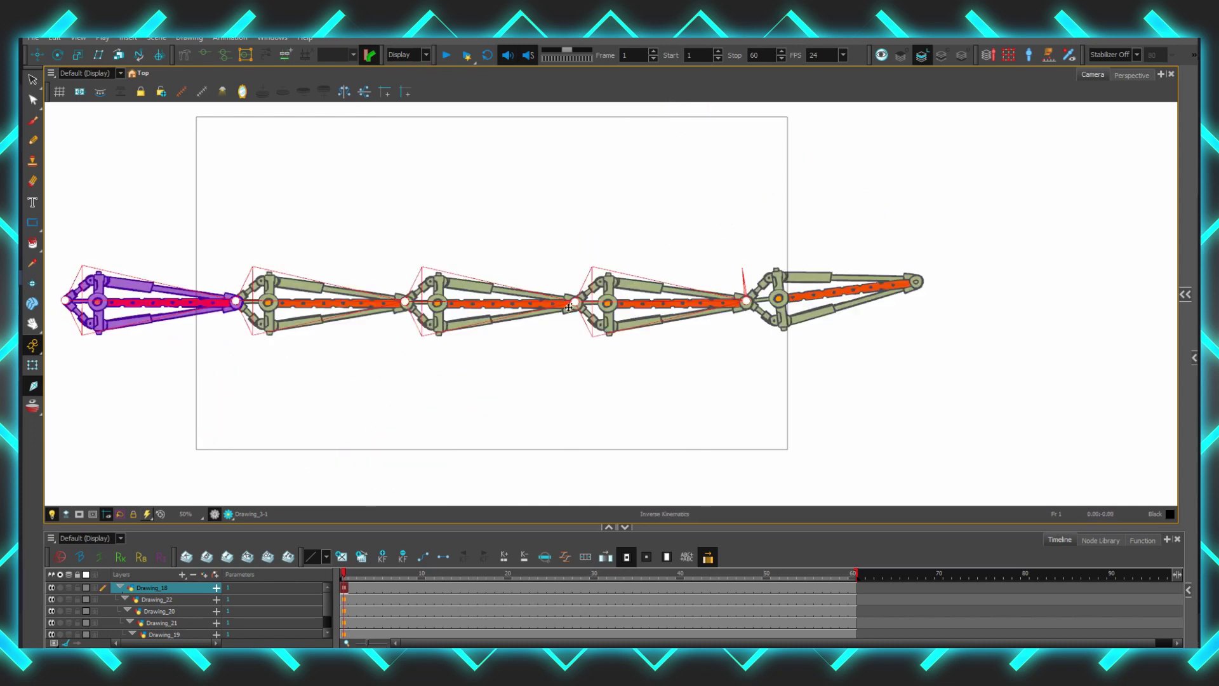
{"action": "key", "text": "ctrl+z"}
{"action": "key", "text": "ctrl+z"}
{"action": "key", "text": "ctrl+z"}
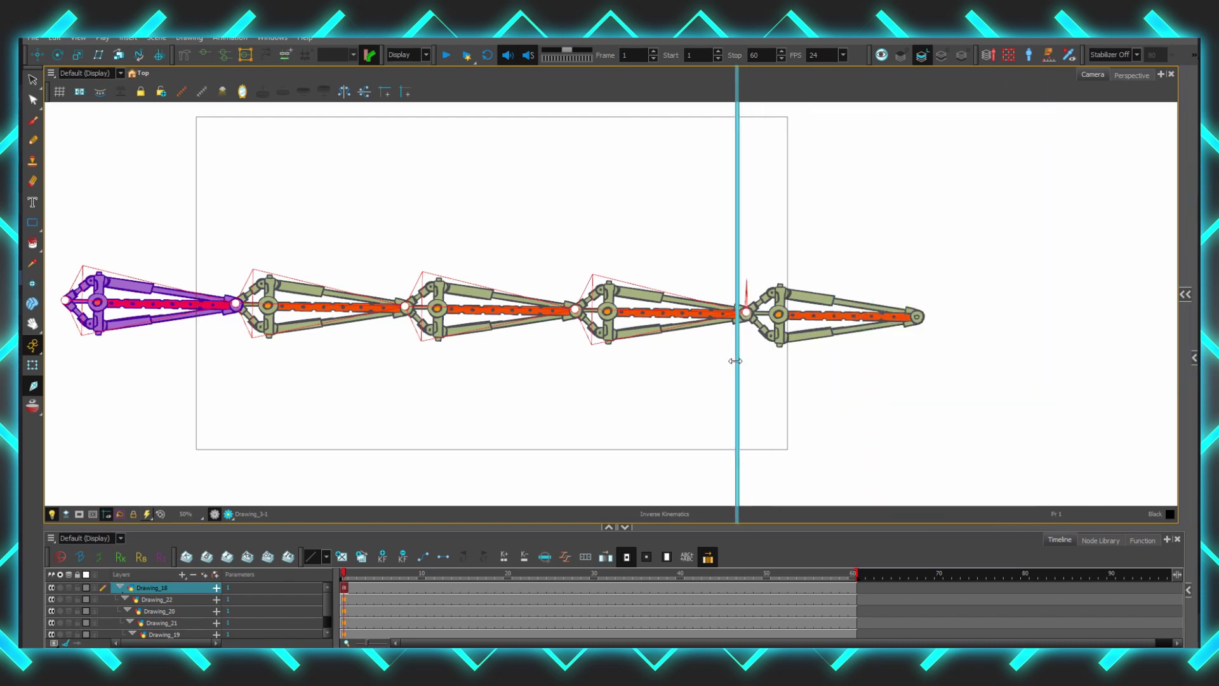
Select layers Drawing_18 to Drawing_19 and rotate them together so the chain curves slightly upward.
{"action": "left_click_drag", "start_coordinate": [552, 526], "coordinate": [552, 442]}
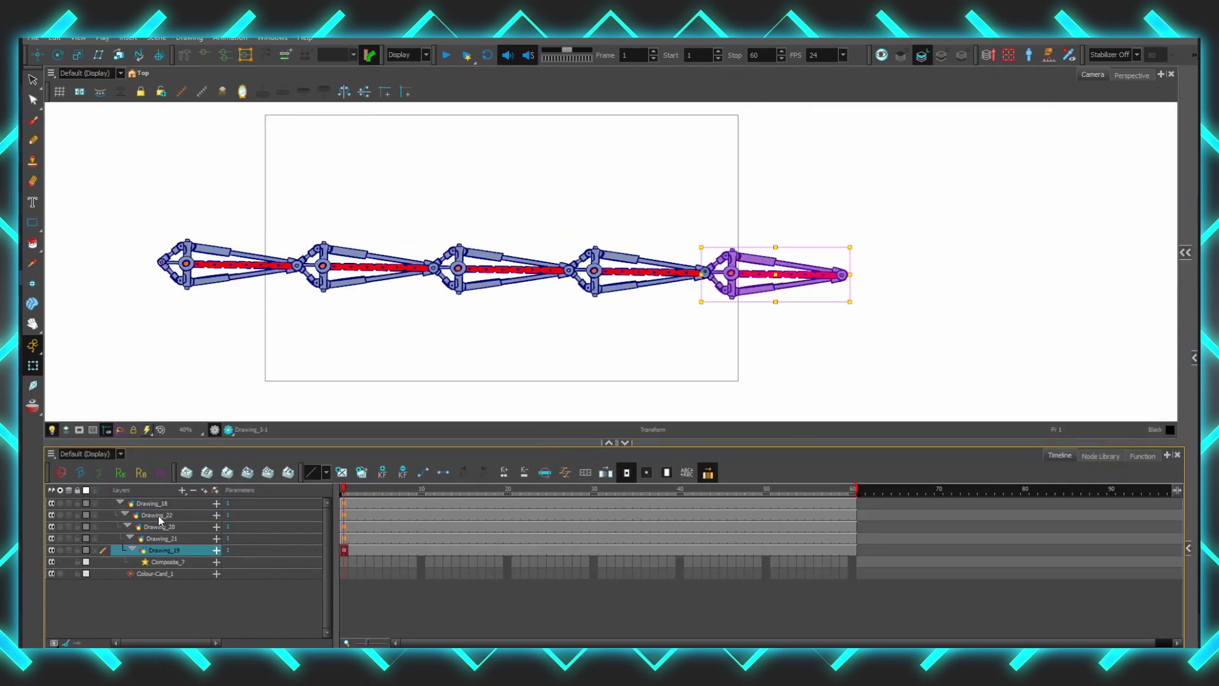
{"action": "left_click", "coordinate": [157, 506], "text": "shift"}
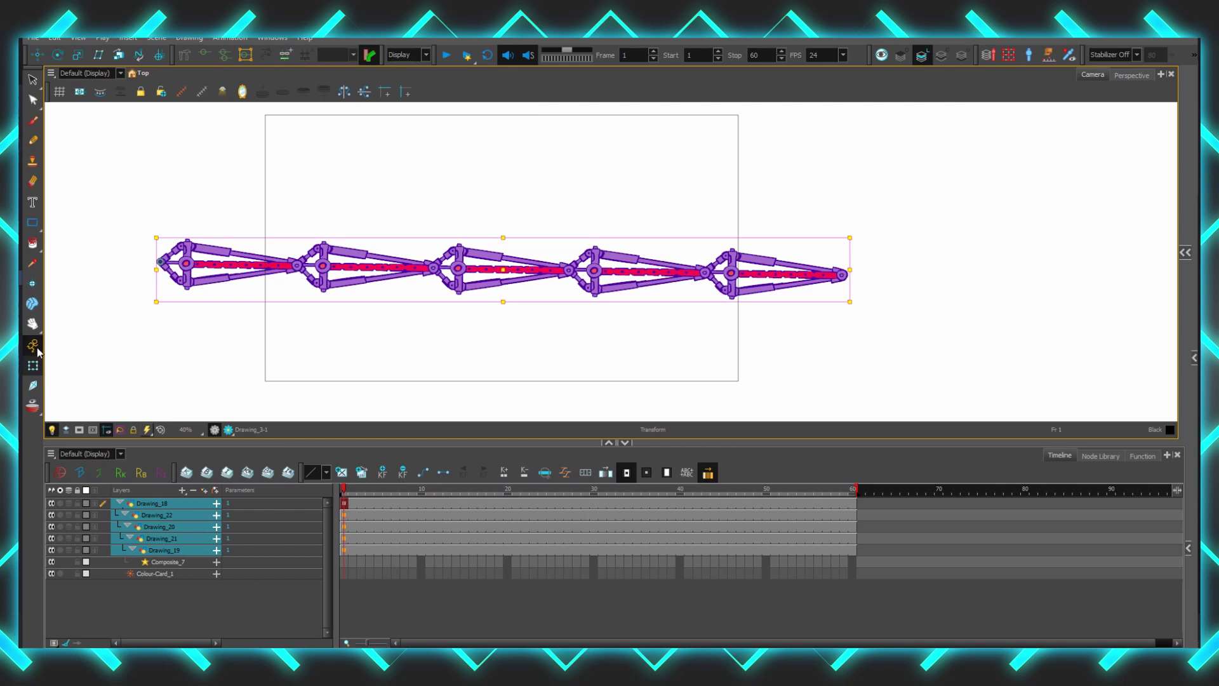
{"action": "right_click", "coordinate": [65, 56]}
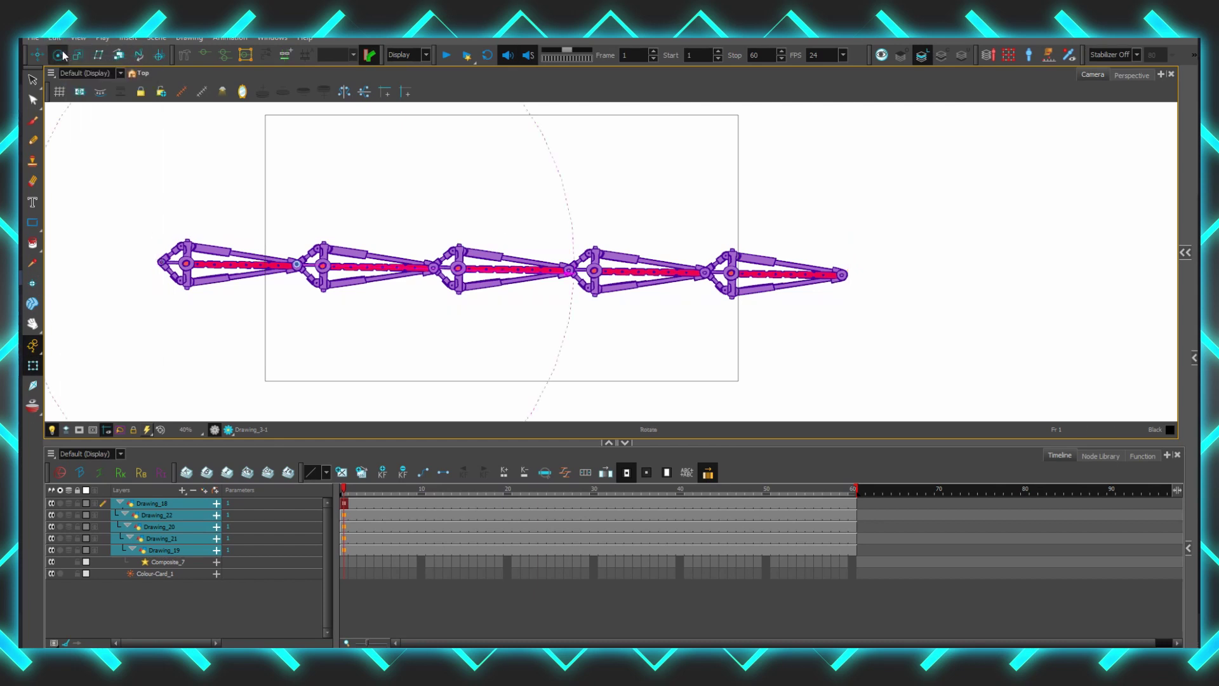
{"action": "left_click", "coordinate": [60, 55]}
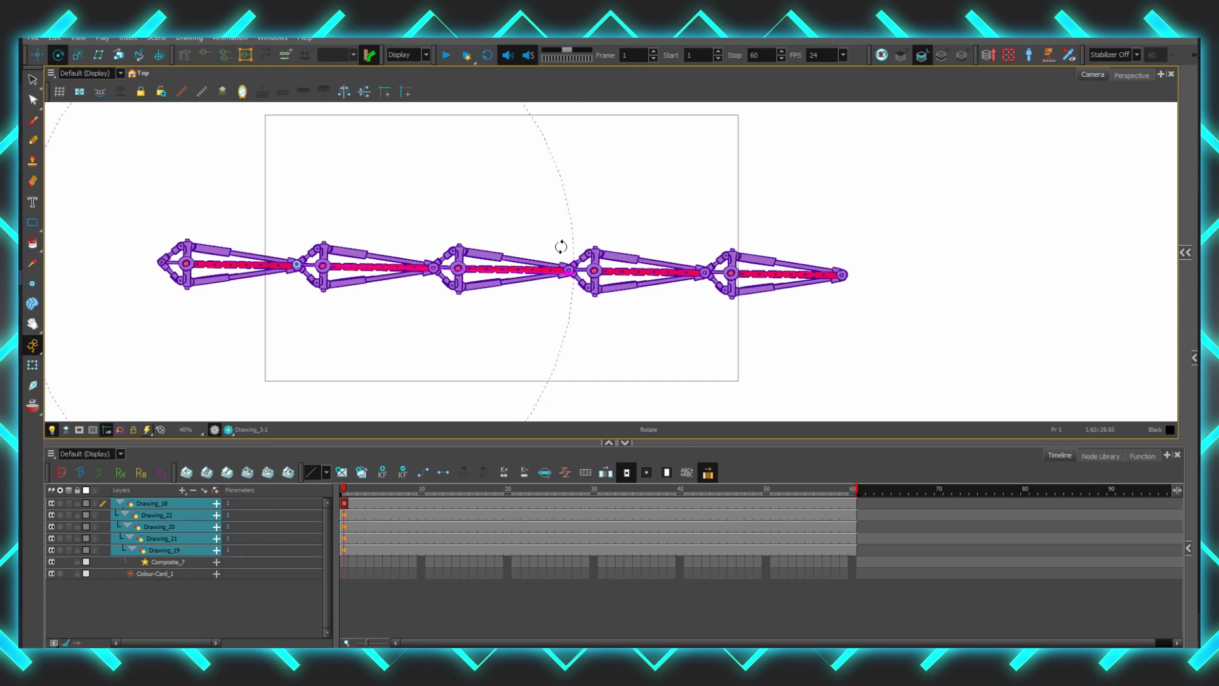
{"action": "left_click_drag", "start_coordinate": [561, 245], "coordinate": [552, 218]}
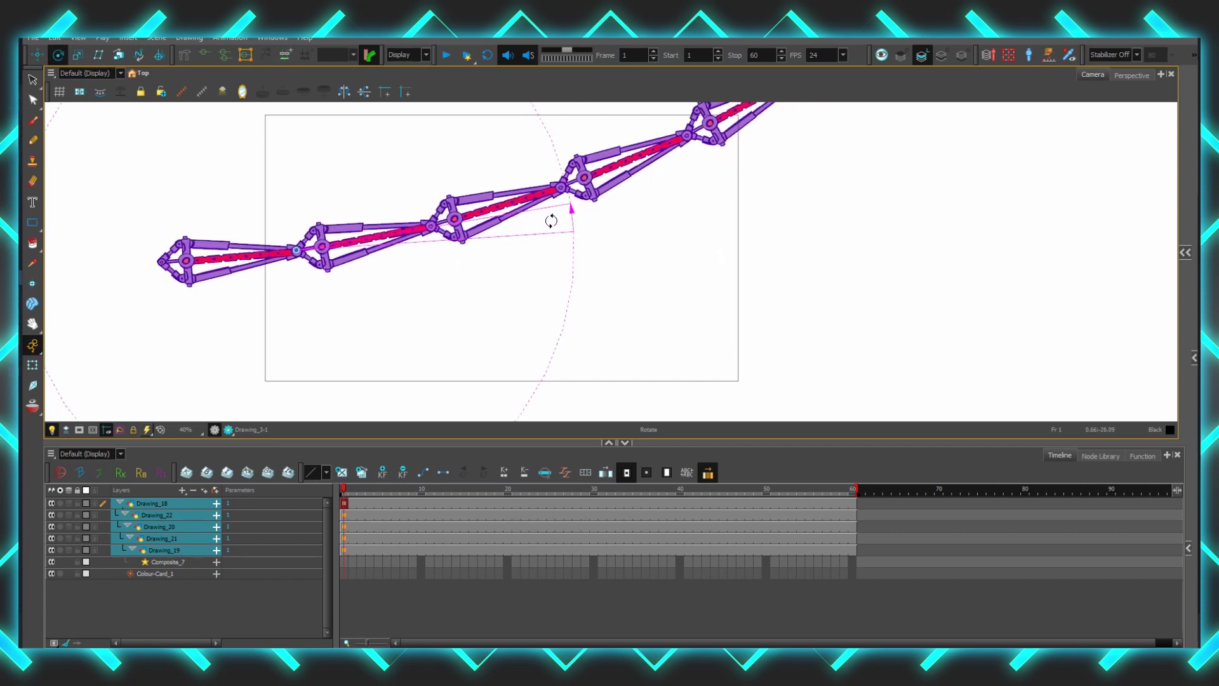
{"action": "scroll", "coordinate": [599, 248], "scroll_direction": "down", "scroll_amount": 2}
{"action": "left_click_drag", "start_coordinate": [596, 260], "coordinate": [587, 318]}
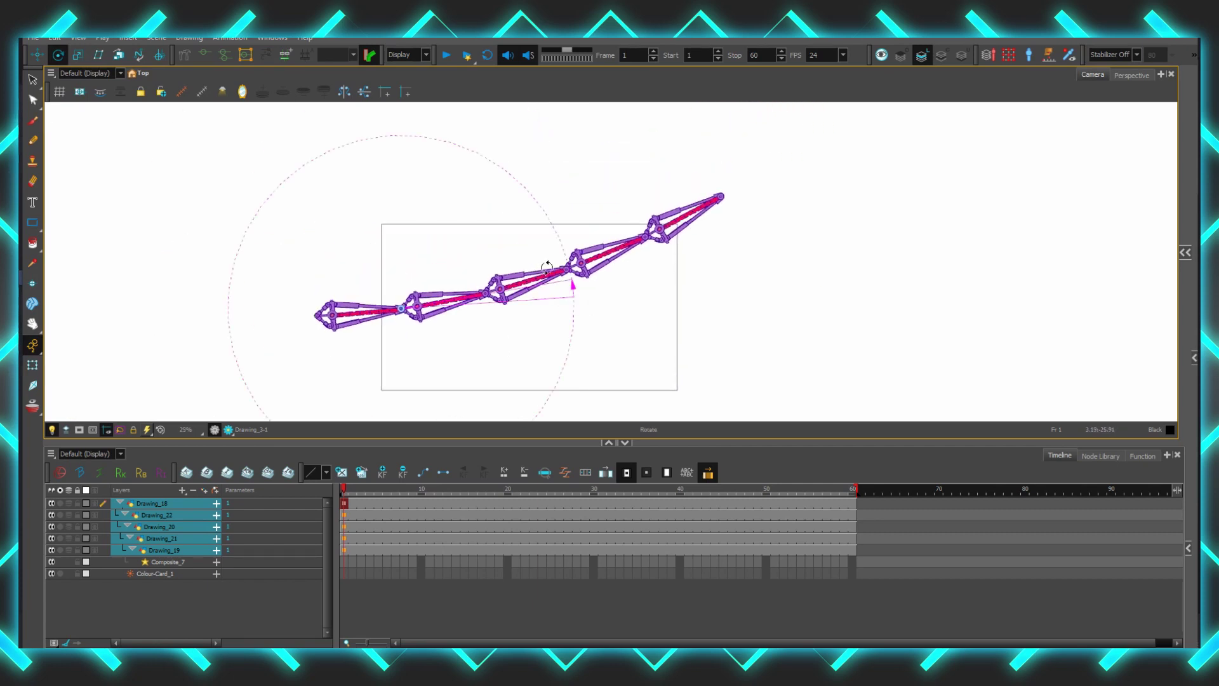
{"action": "left_click_drag", "start_coordinate": [547, 267], "coordinate": [506, 263]}
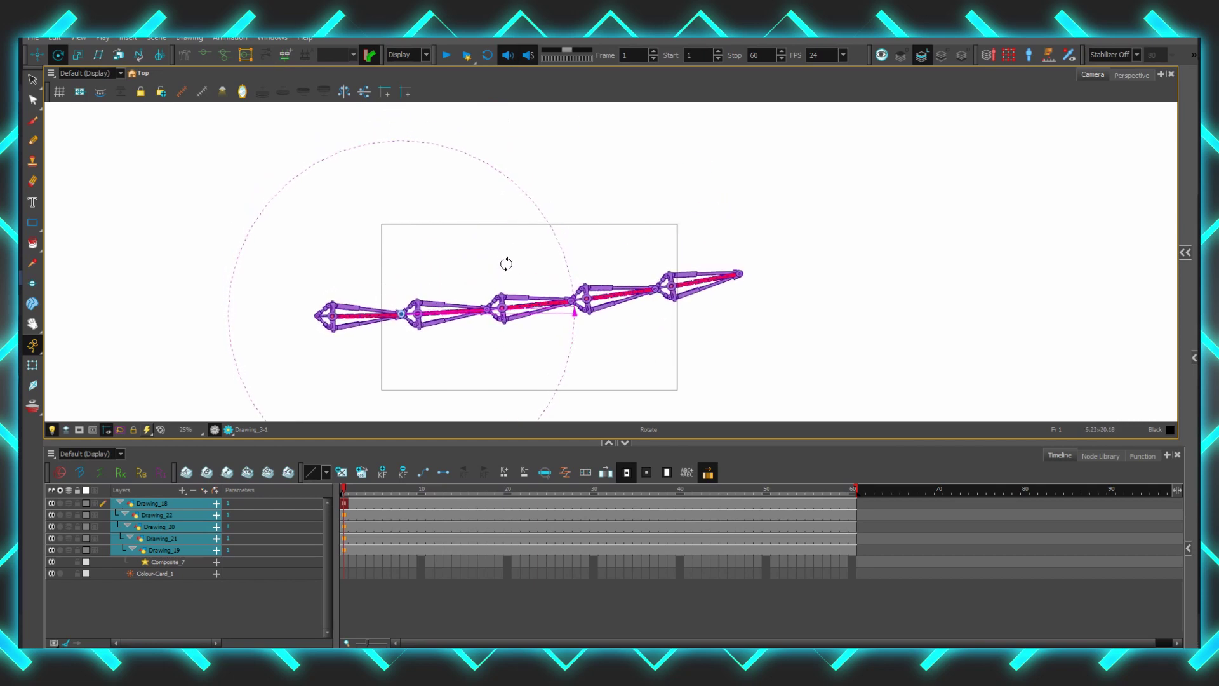
Try pulling the joints of the slightly curved chain with Inverse Kinematics, and undo the pose.
{"action": "left_click", "coordinate": [33, 386]}
{"action": "scroll", "coordinate": [603, 319], "scroll_direction": "up", "scroll_amount": 2}
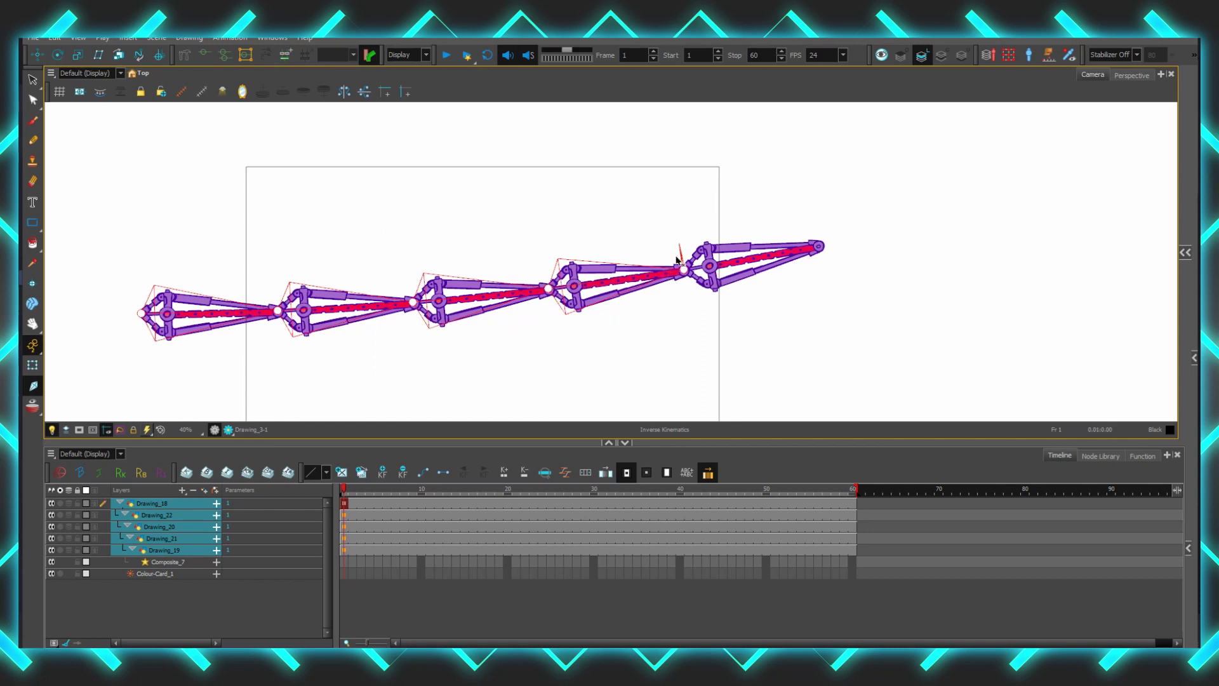
{"action": "left_click_drag", "start_coordinate": [680, 252], "coordinate": [439, 330]}
{"action": "key", "text": "ctrl+z"}
{"action": "left_click_drag", "start_coordinate": [550, 293], "coordinate": [301, 323]}
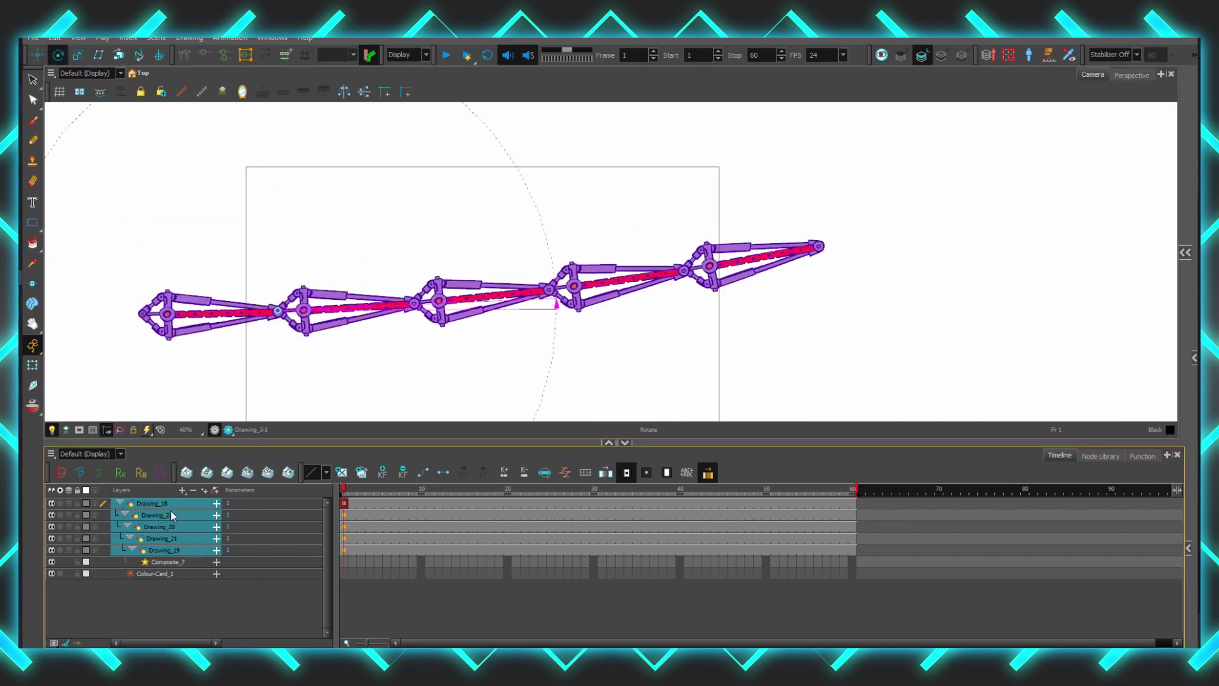
Rotate Drawing_22 downward and Drawing_20 back upward to form the first bends of a zigzag.
{"action": "left_click", "coordinate": [173, 514]}
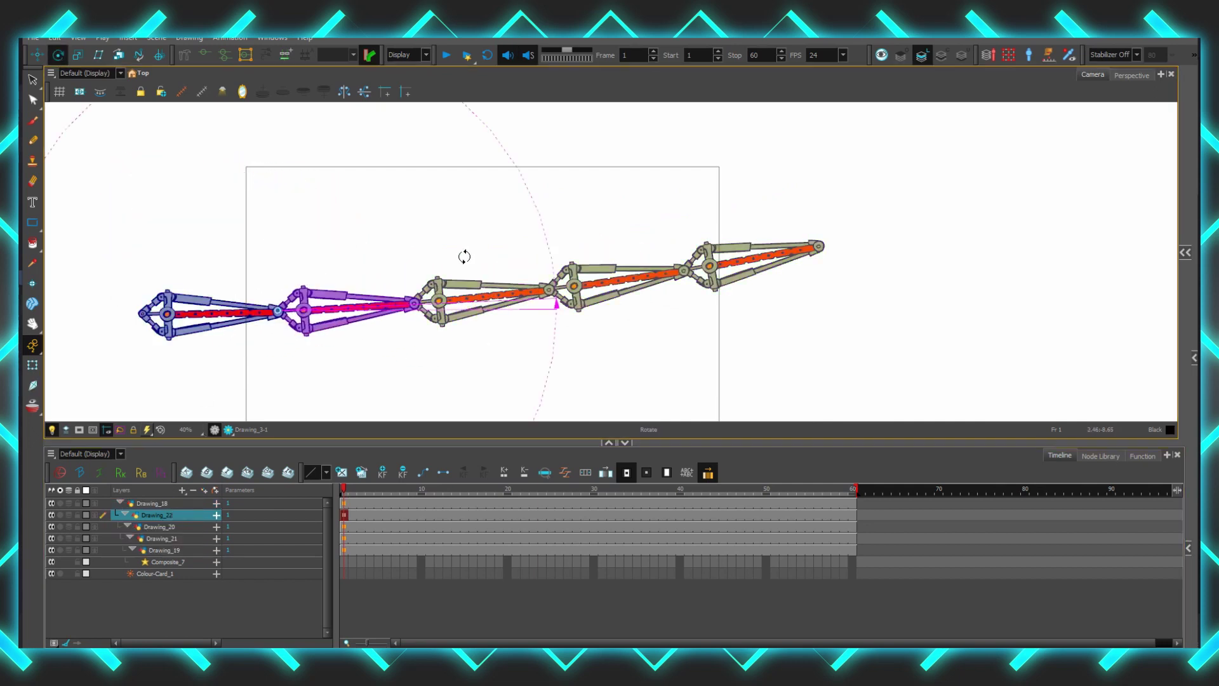
{"action": "left_click_drag", "start_coordinate": [463, 258], "coordinate": [406, 428]}
{"action": "left_click", "coordinate": [185, 528]}
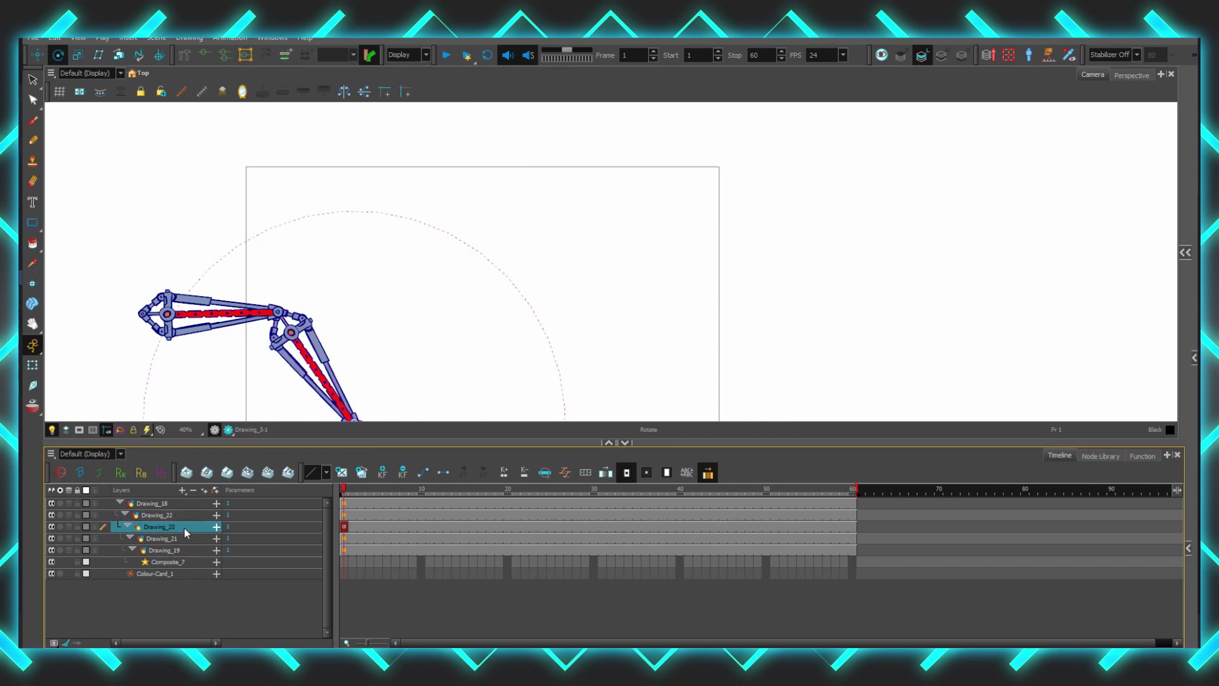
{"action": "key", "text": "space"}
{"action": "left_click_drag", "start_coordinate": [495, 370], "coordinate": [299, 118]}
{"action": "scroll", "coordinate": [450, 288], "scroll_direction": "down", "scroll_amount": 1}
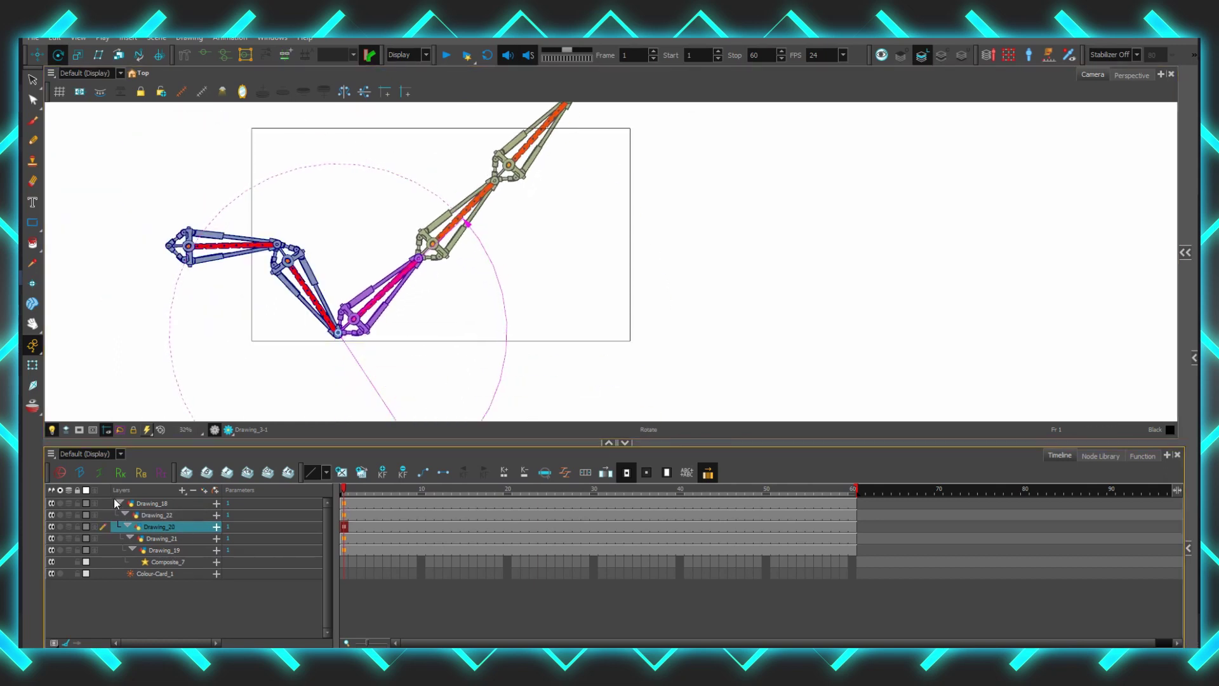
Rotate Drawing_21 downward and Drawing_19 upward to complete the chain's zigzag pose.
{"action": "left_click", "coordinate": [163, 544]}
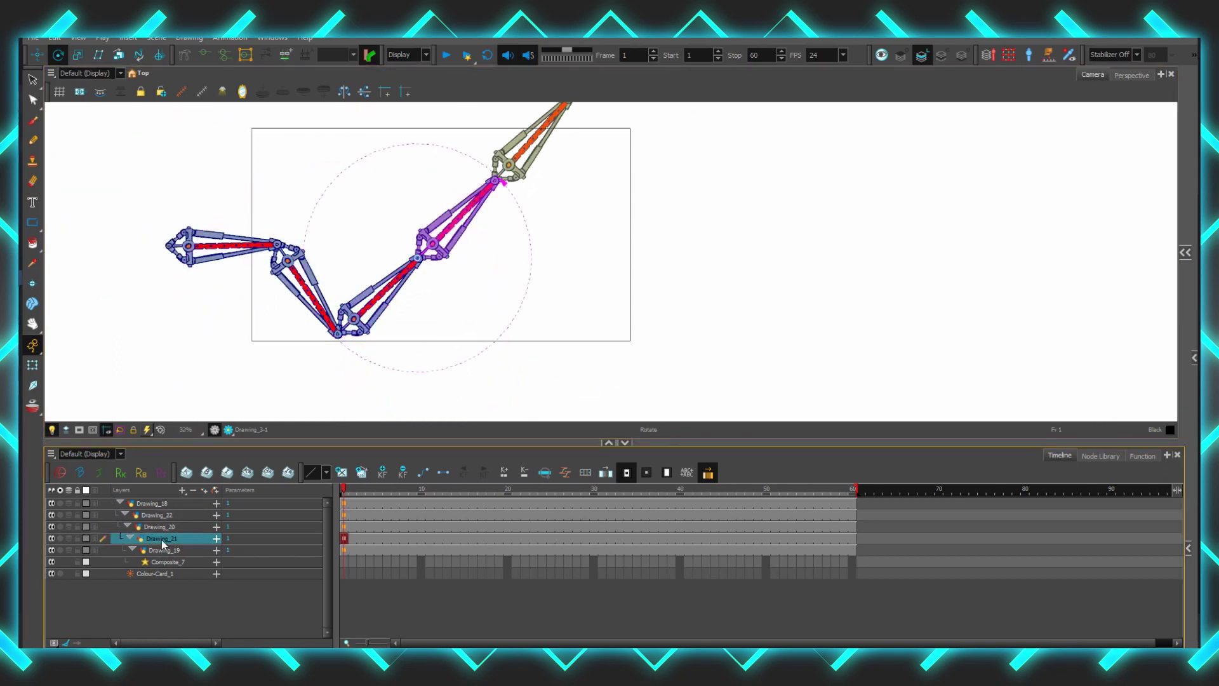
{"action": "left_click_drag", "start_coordinate": [575, 209], "coordinate": [480, 390]}
{"action": "left_click", "coordinate": [173, 551]}
{"action": "scroll", "coordinate": [504, 327], "scroll_direction": "up", "scroll_amount": 1}
{"action": "key", "text": "space"}
{"action": "left_click_drag", "start_coordinate": [503, 327], "coordinate": [448, 337]}
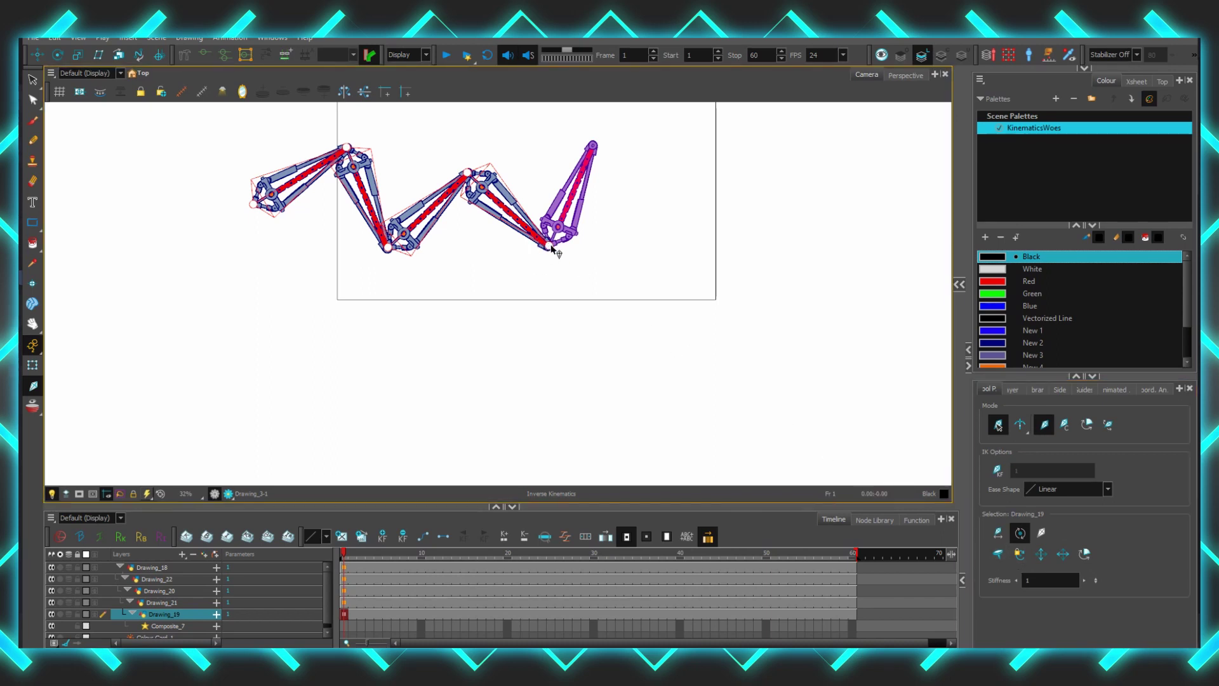
Pull Drawing_19's joint below the camera frame with Inverse Kinematics, and test nailing it by moving the middle segments.
{"action": "left_click_drag", "start_coordinate": [551, 247], "coordinate": [345, 457]}
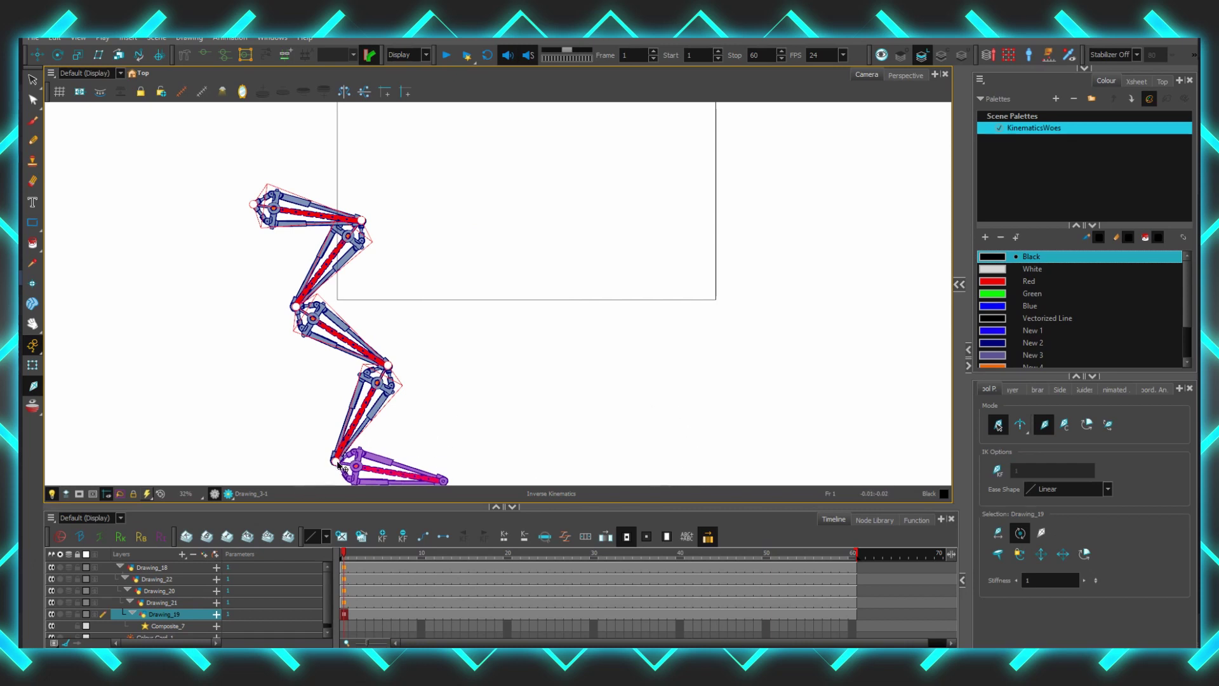
{"action": "left_click_drag", "start_coordinate": [337, 464], "coordinate": [337, 463]}
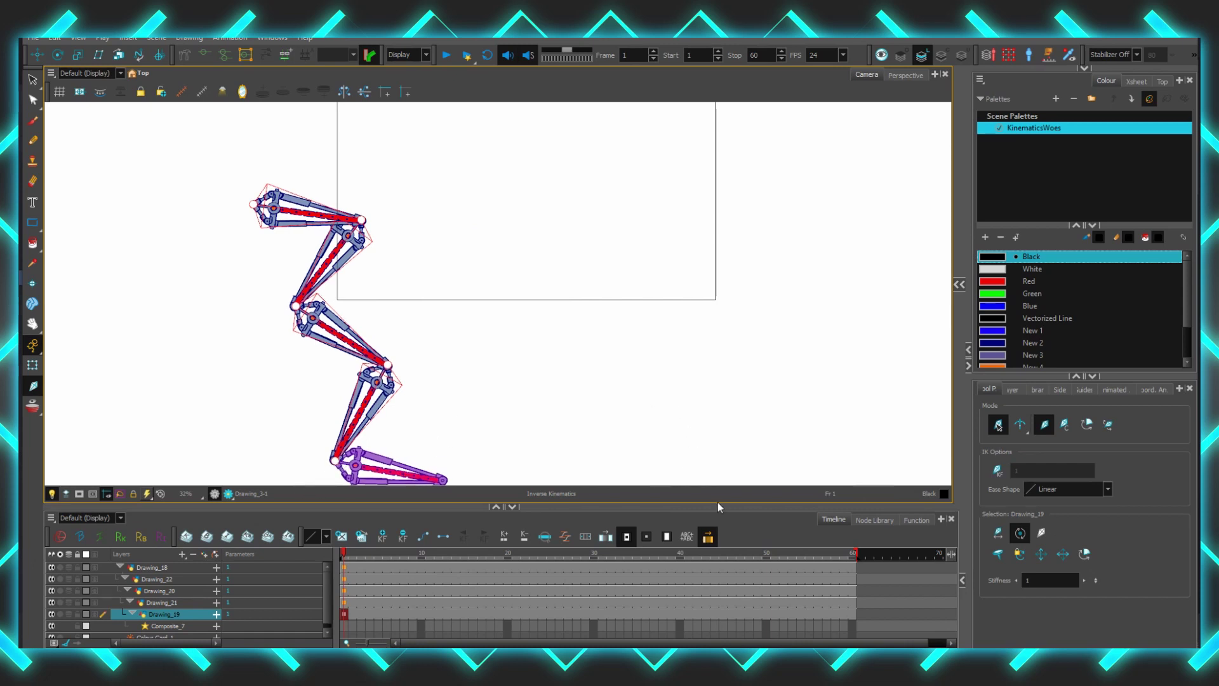
{"action": "left_click", "coordinate": [1000, 558]}
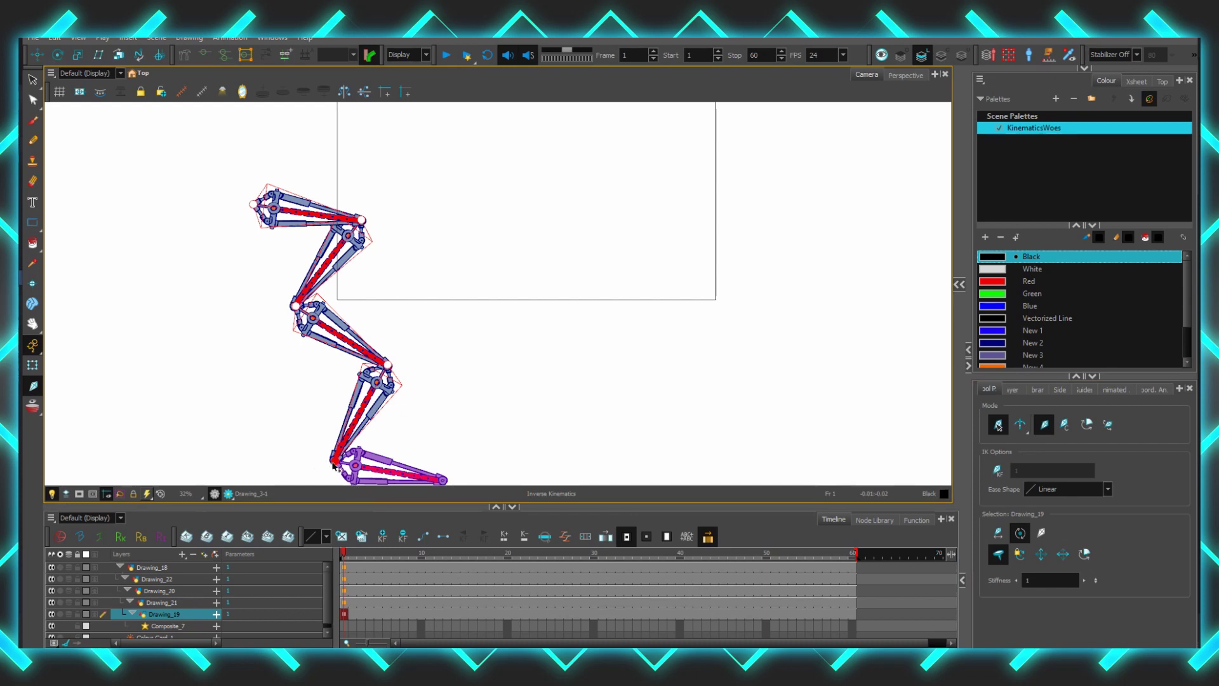
{"action": "left_click_drag", "start_coordinate": [333, 465], "coordinate": [333, 467]}
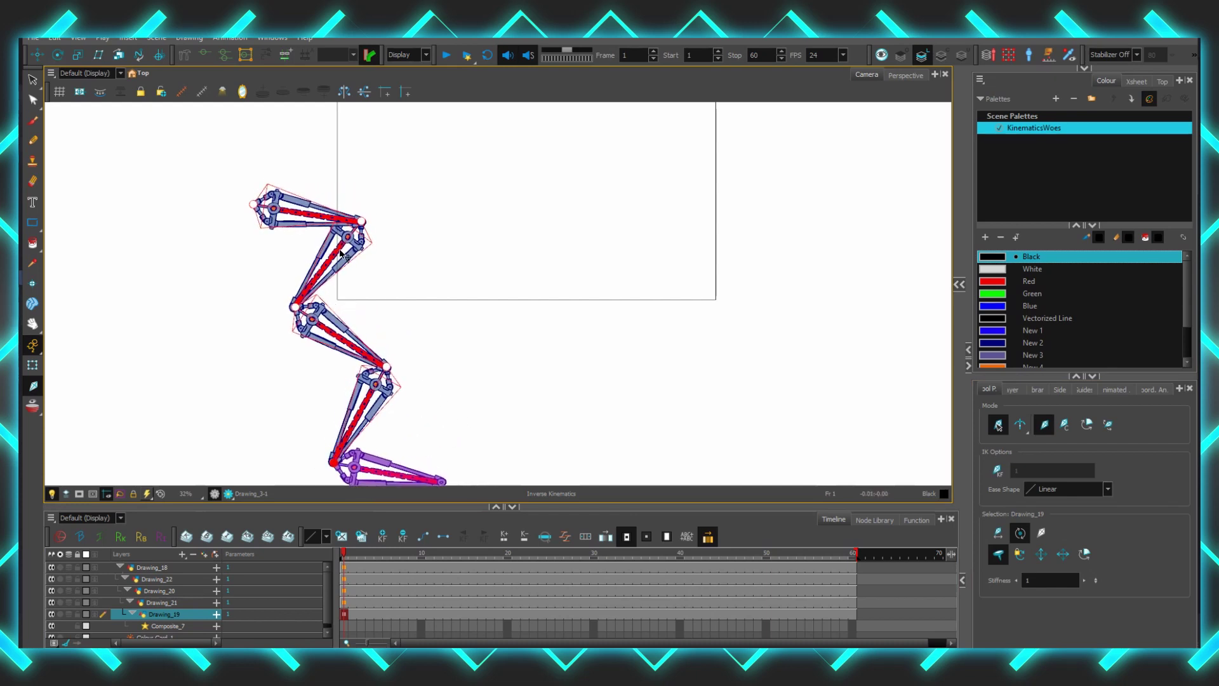
{"action": "left_click_drag", "start_coordinate": [337, 249], "coordinate": [298, 273]}
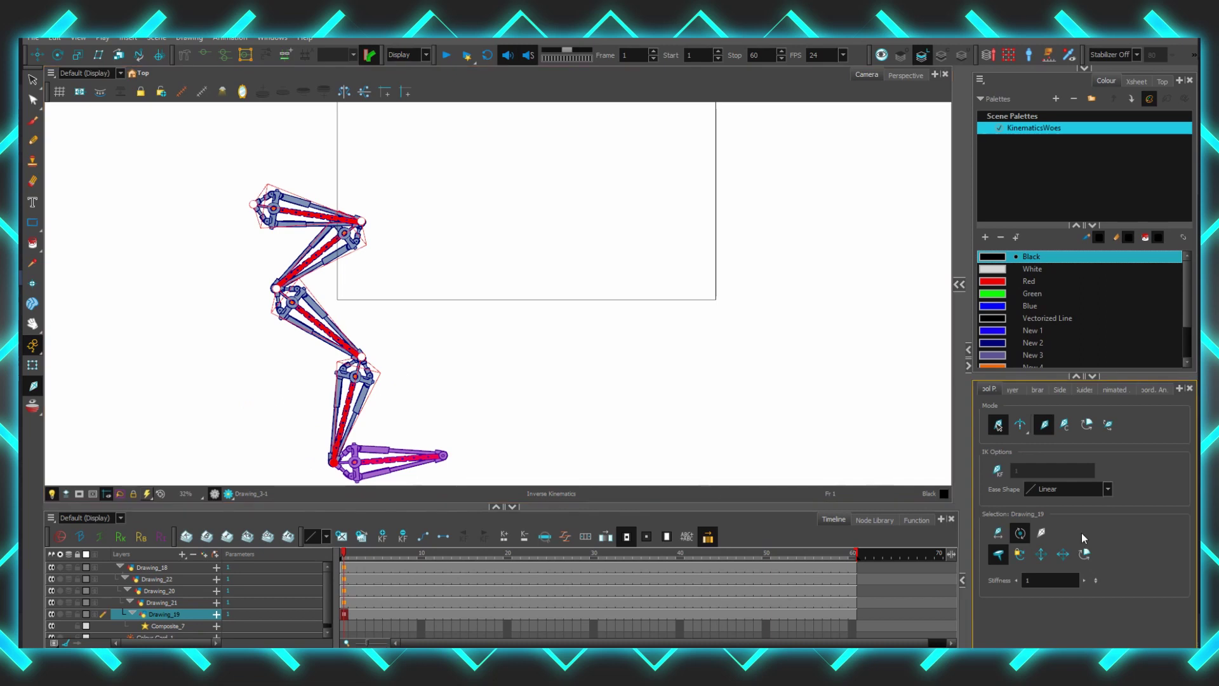
Turn on Hold Orientation for the nailed Drawing_19 and pull the middle and root joints of the chain.
{"action": "left_click", "coordinate": [999, 555]}
{"action": "left_click", "coordinate": [1019, 556]}
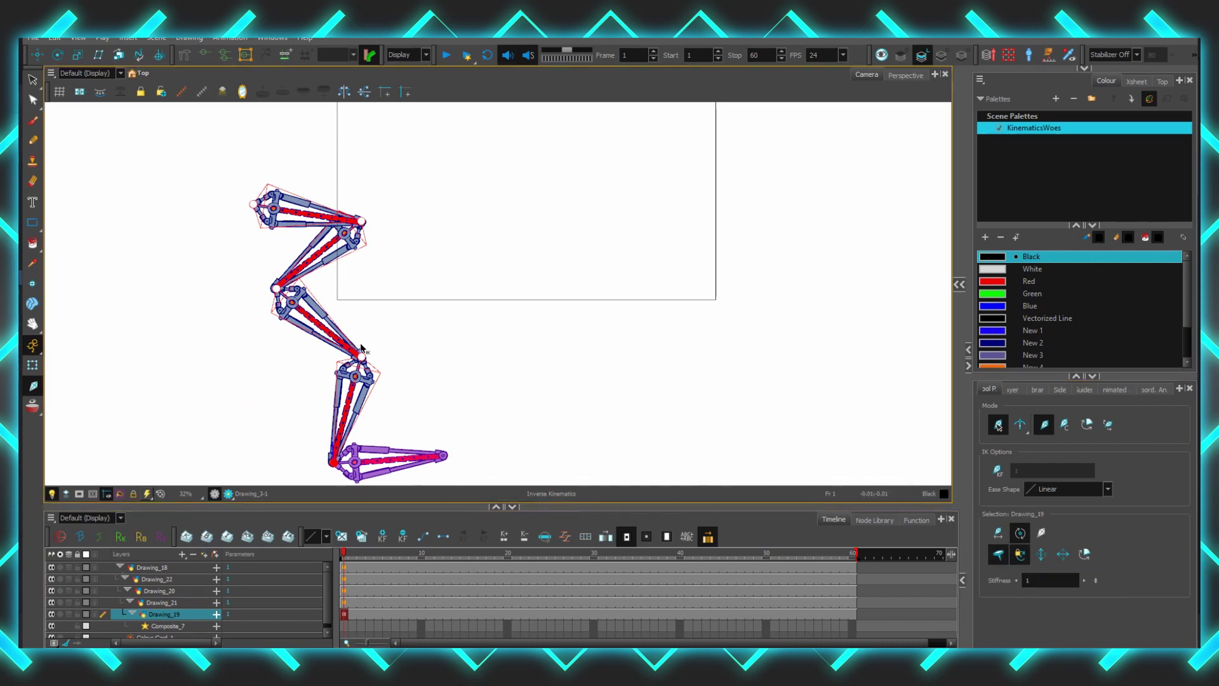
{"action": "left_click_drag", "start_coordinate": [362, 359], "coordinate": [311, 261]}
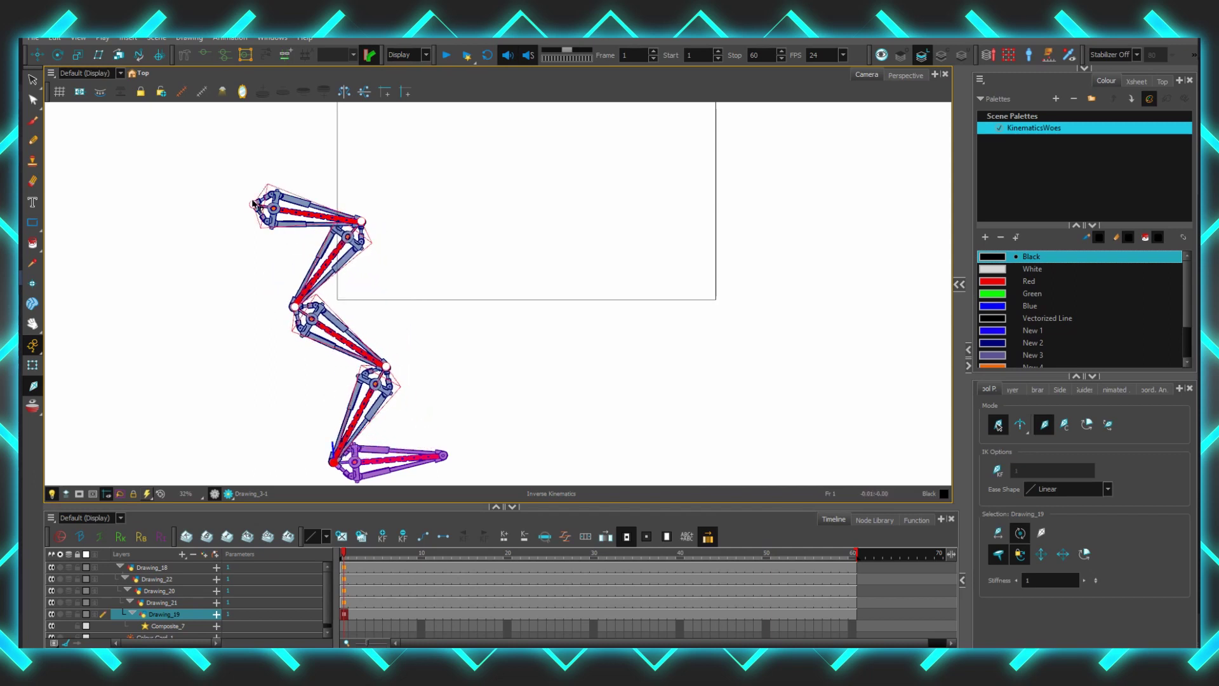
{"action": "left_click_drag", "start_coordinate": [255, 207], "coordinate": [214, 284]}
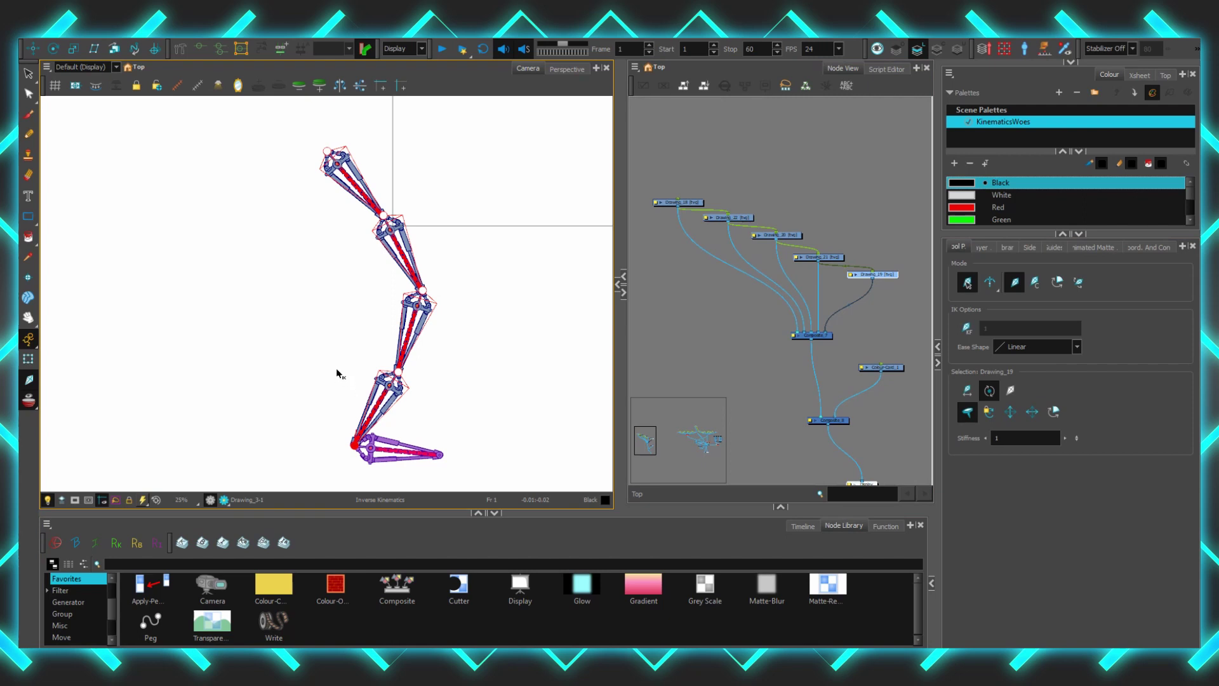
Enable translation for Drawing_18 and move its root joint down while Drawing_19 stays nailed.
{"action": "left_click", "coordinate": [687, 201]}
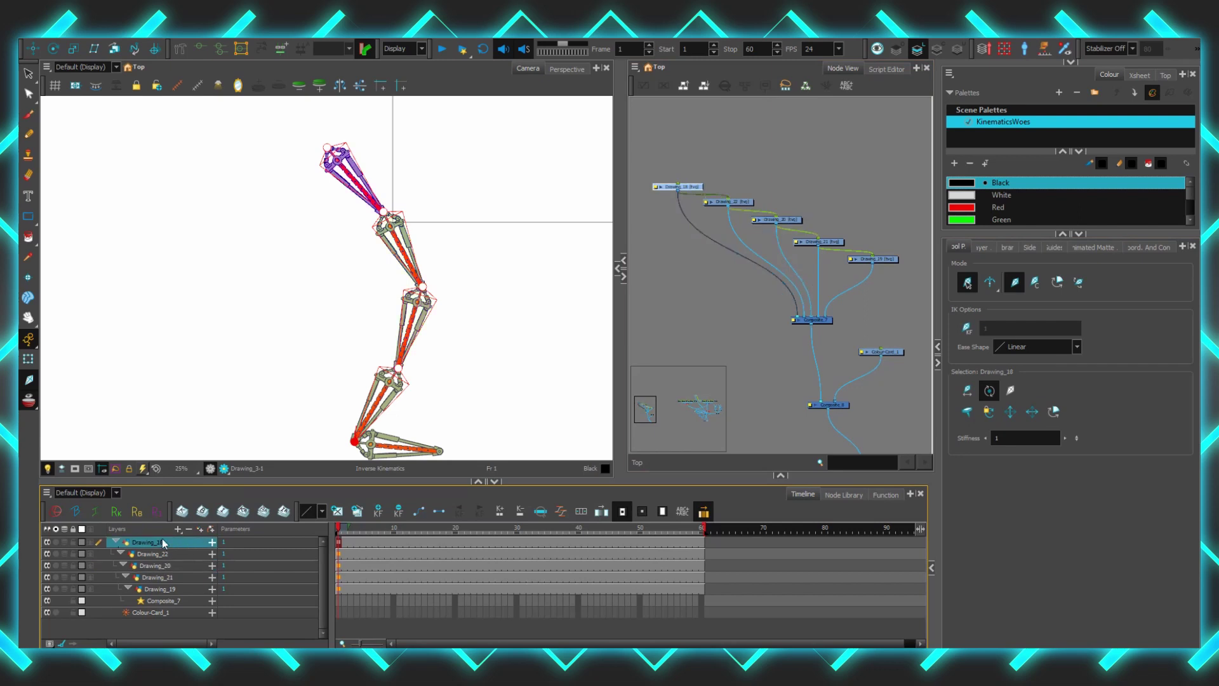
{"action": "left_click", "coordinate": [964, 391]}
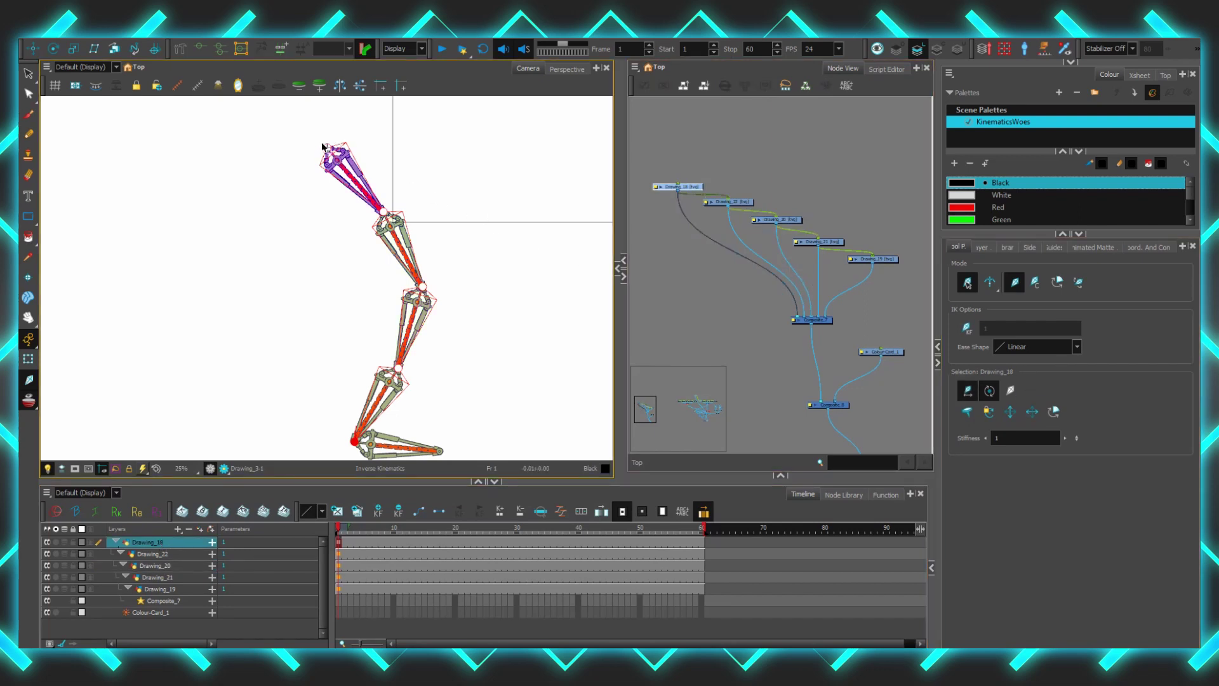
{"action": "left_click_drag", "start_coordinate": [329, 152], "coordinate": [311, 194]}
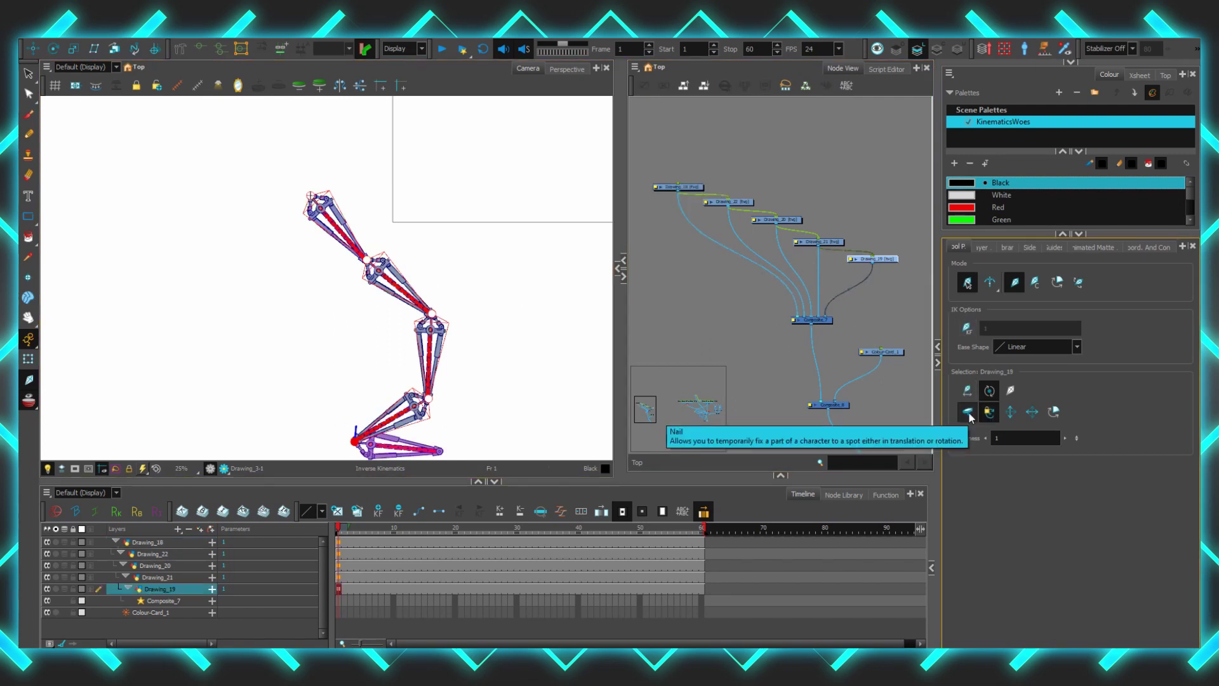
Remove the nail from Drawing_19 and pull Drawing_18's root joint slightly.
{"action": "left_click", "coordinate": [968, 412]}
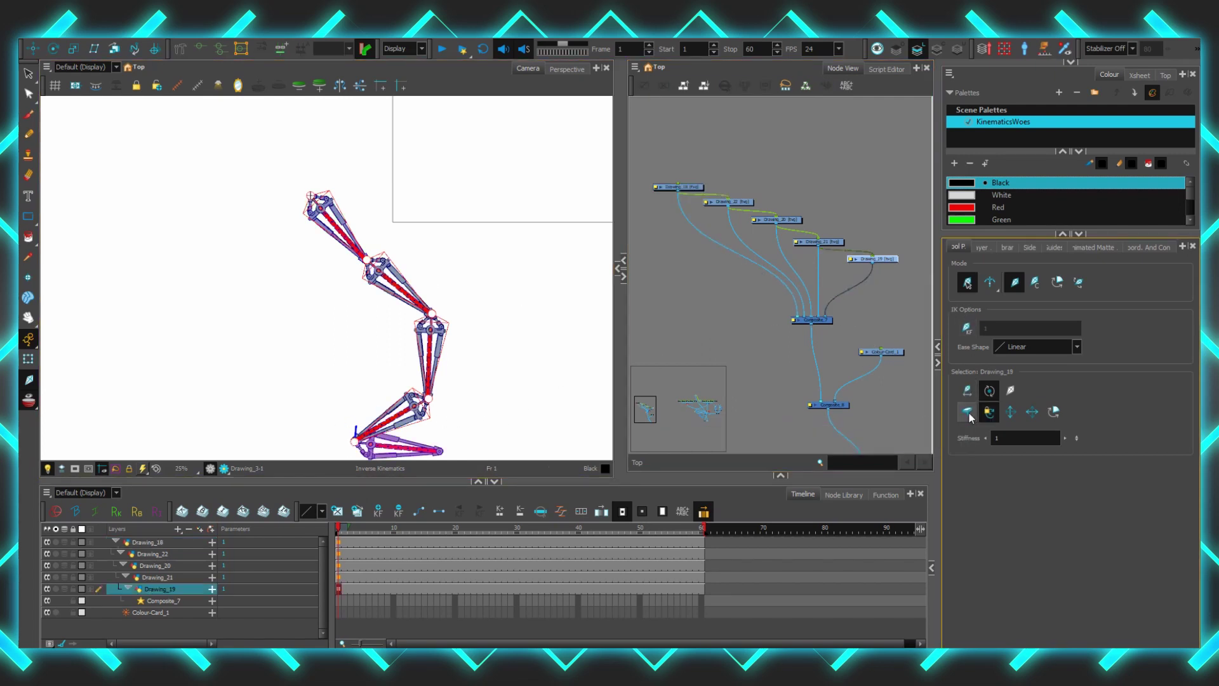
{"action": "left_click", "coordinate": [316, 199]}
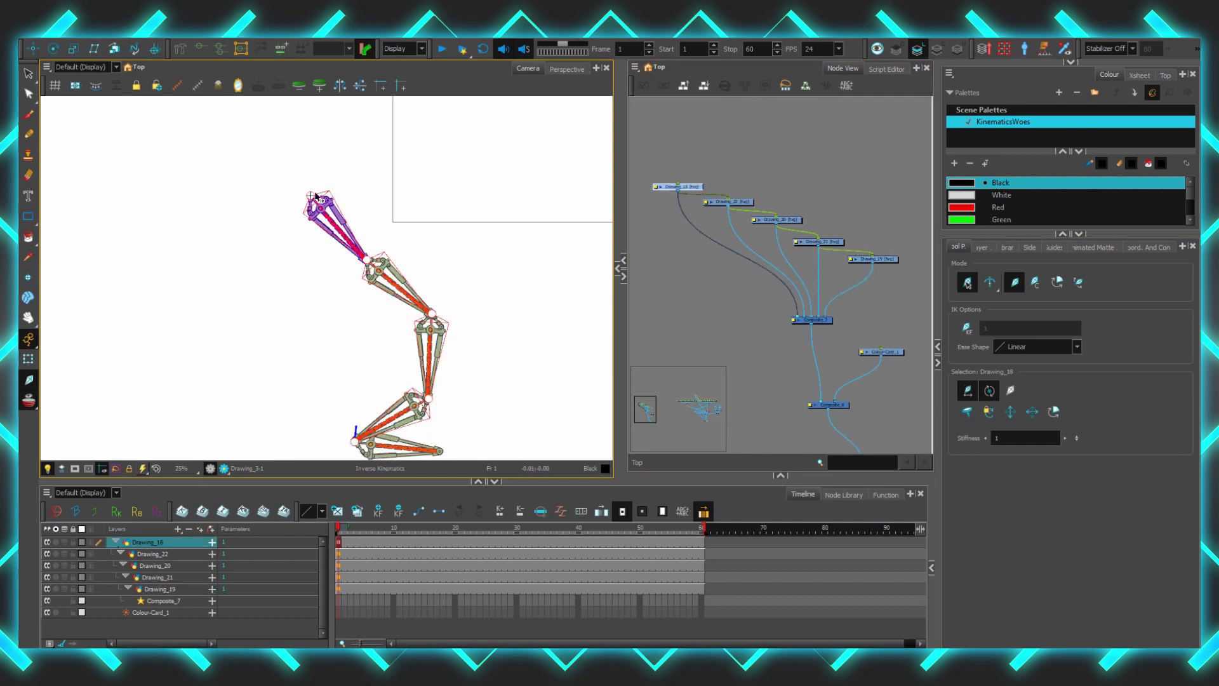
{"action": "mouse_move", "coordinate": [316, 199]}
{"action": "left_mouse_down"}
{"action": "mouse_move", "coordinate": [326, 226]}
{"action": "mouse_move", "coordinate": [292, 254]}
{"action": "mouse_move", "coordinate": [332, 129]}
{"action": "mouse_move", "coordinate": [287, 158]}
{"action": "mouse_move", "coordinate": [311, 194]}
{"action": "left_mouse_up"}
Nail Drawing_20 and turn on Hold Orientation for it, pulling Drawing_18's root joint to test each constraint.
{"action": "left_click", "coordinate": [785, 221]}
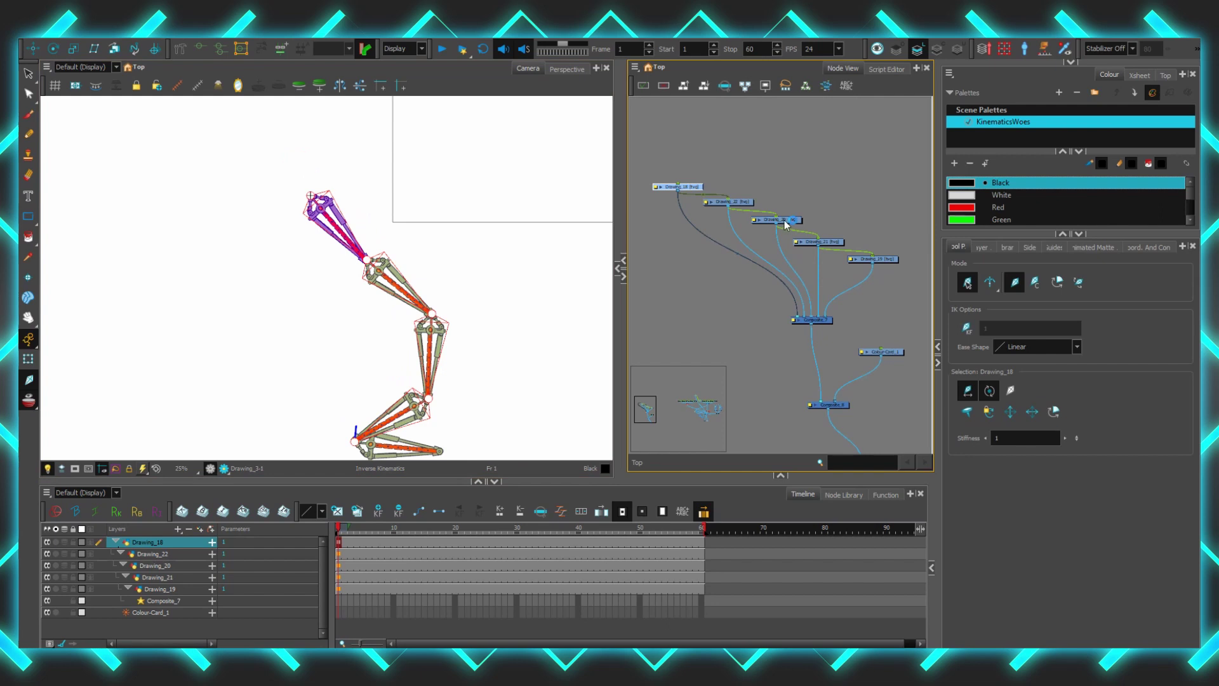
{"action": "left_click", "coordinate": [968, 412]}
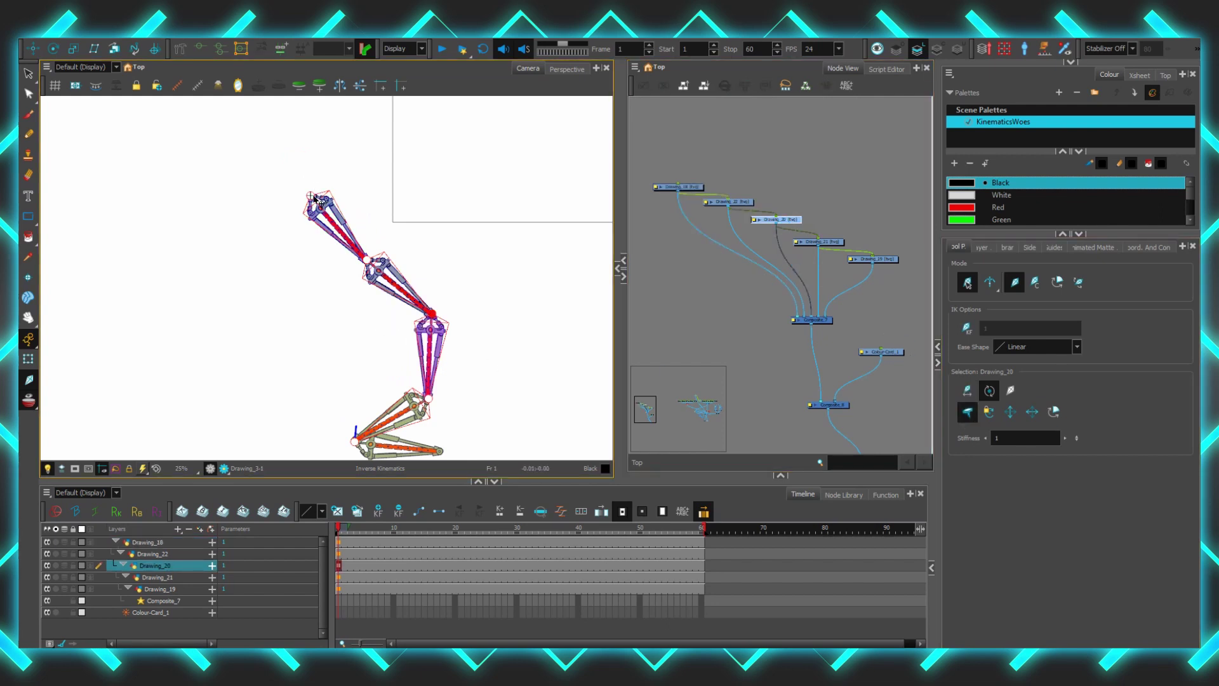
{"action": "left_click_drag", "start_coordinate": [316, 200], "coordinate": [320, 236]}
{"action": "left_click_drag", "start_coordinate": [306, 163], "coordinate": [299, 248]}
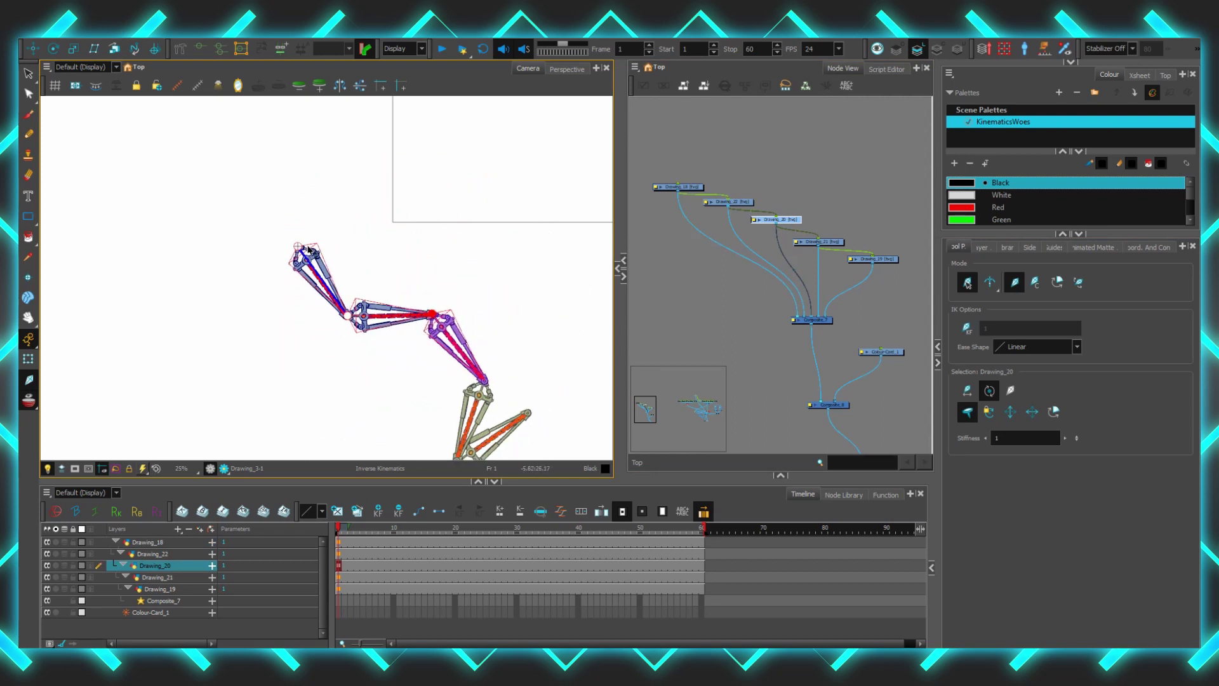
{"action": "left_click", "coordinate": [989, 416]}
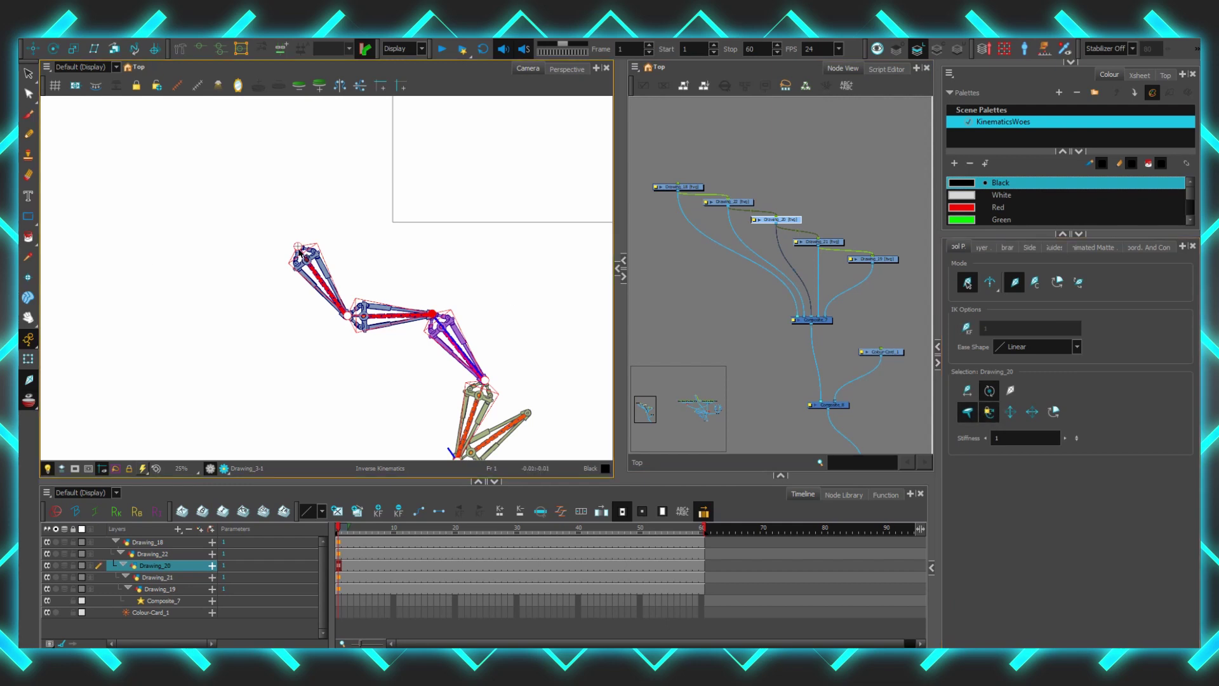
{"action": "left_click_drag", "start_coordinate": [300, 252], "coordinate": [327, 312]}
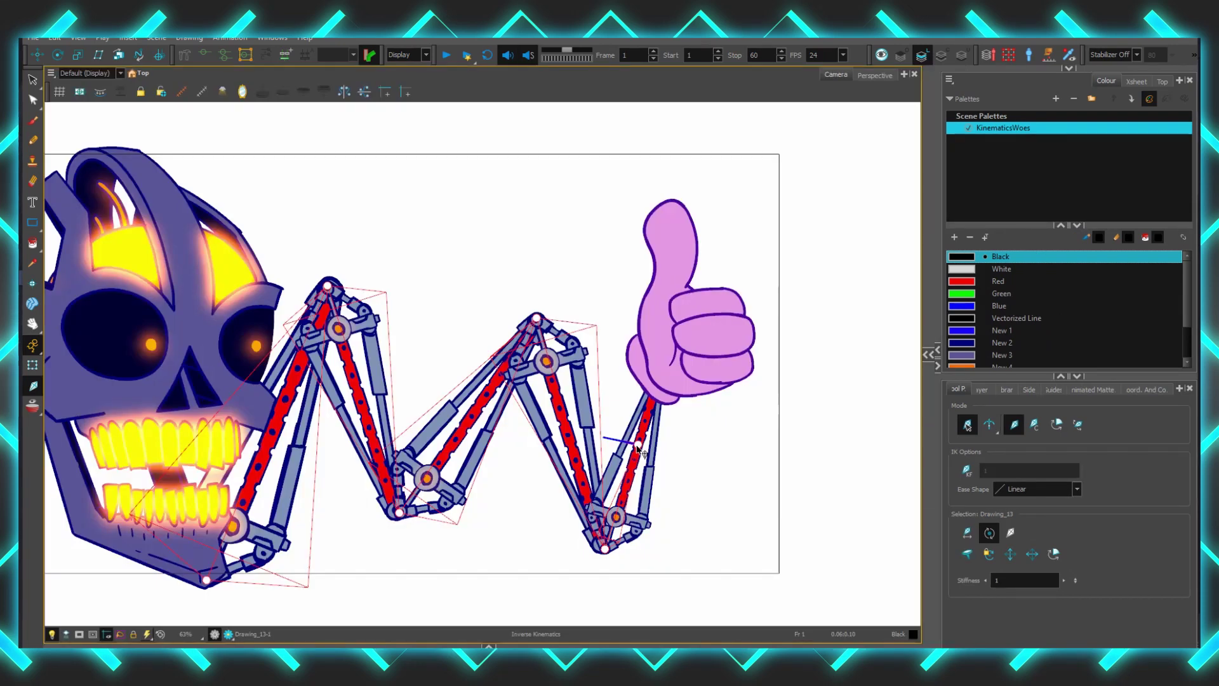
Pose the robot skull's zigzag arm with Inverse Kinematics by pulling the thumbs-up hand's segment down and then up.
{"action": "left_click_drag", "start_coordinate": [638, 450], "coordinate": [660, 480]}
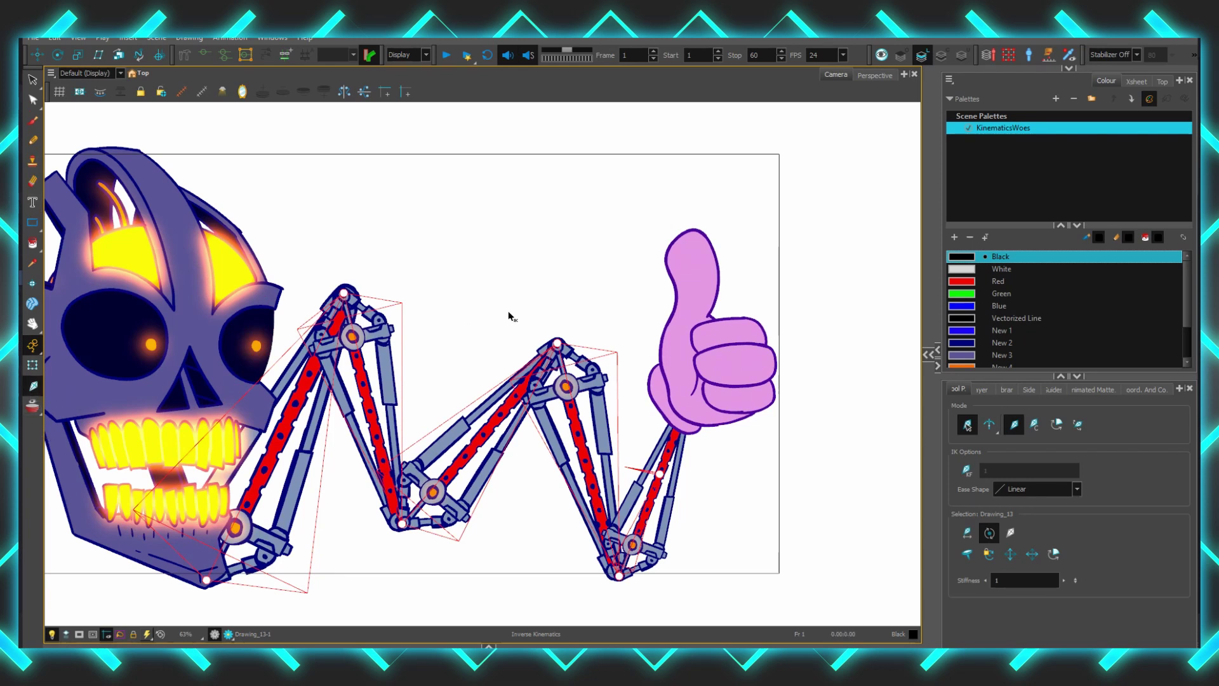
{"action": "left_click_drag", "start_coordinate": [661, 481], "coordinate": [692, 403]}
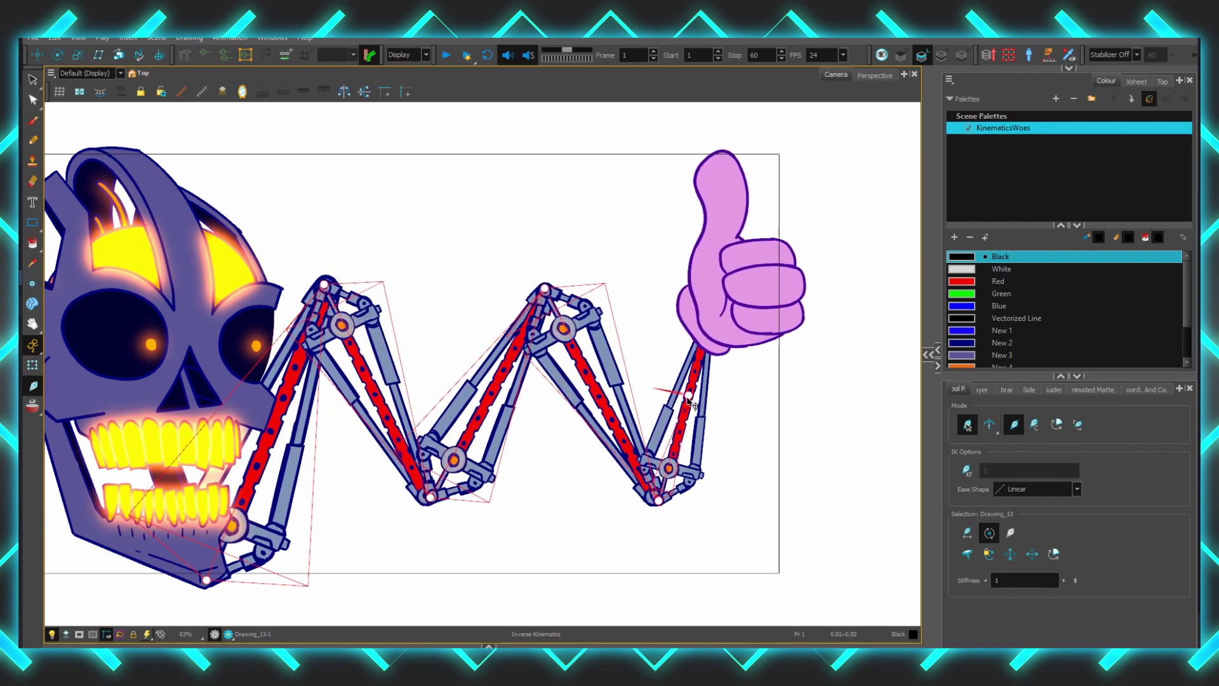